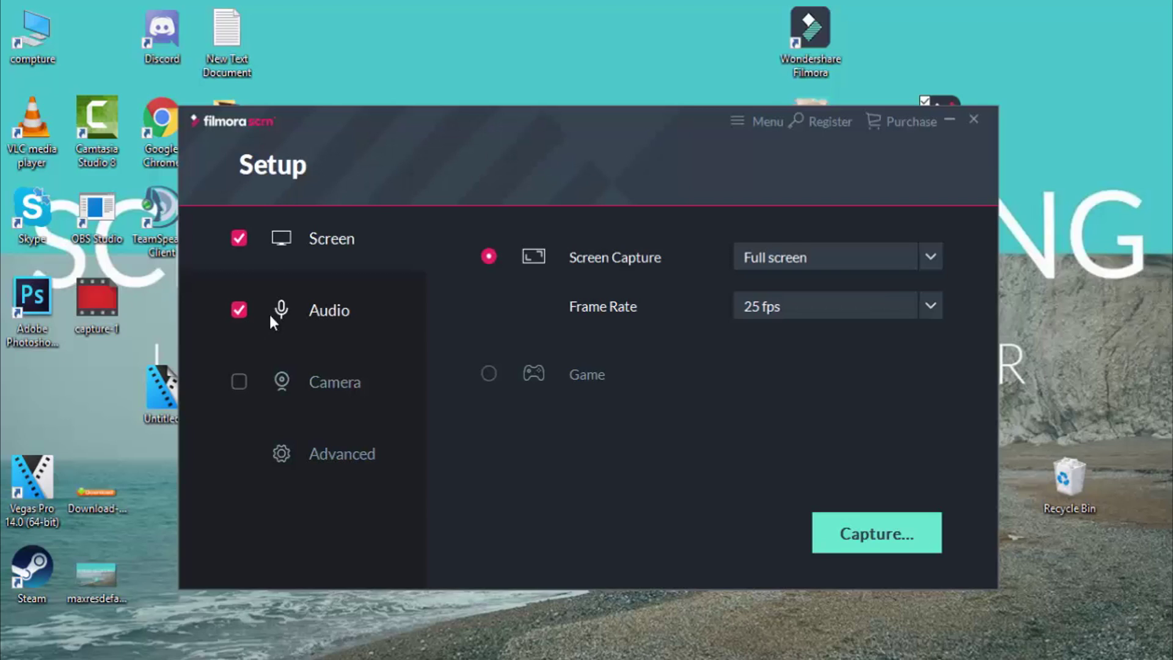
Keep audio capture enabled, turn on camera capture, and check the list of available cameras.
click(239, 309)
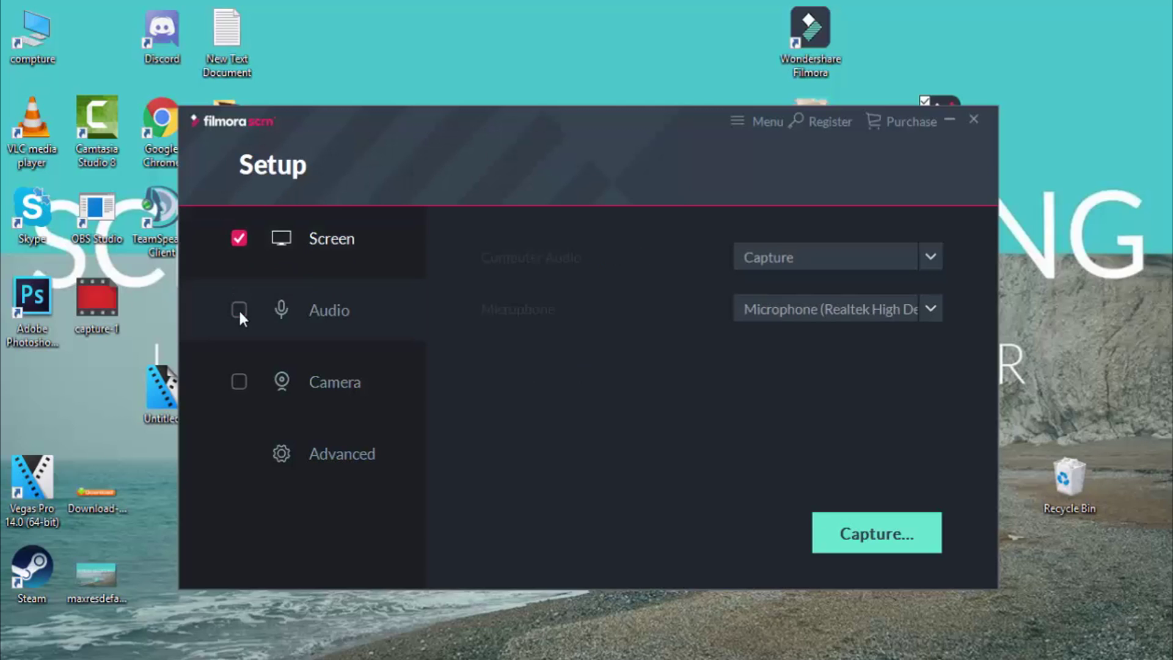
click(239, 310)
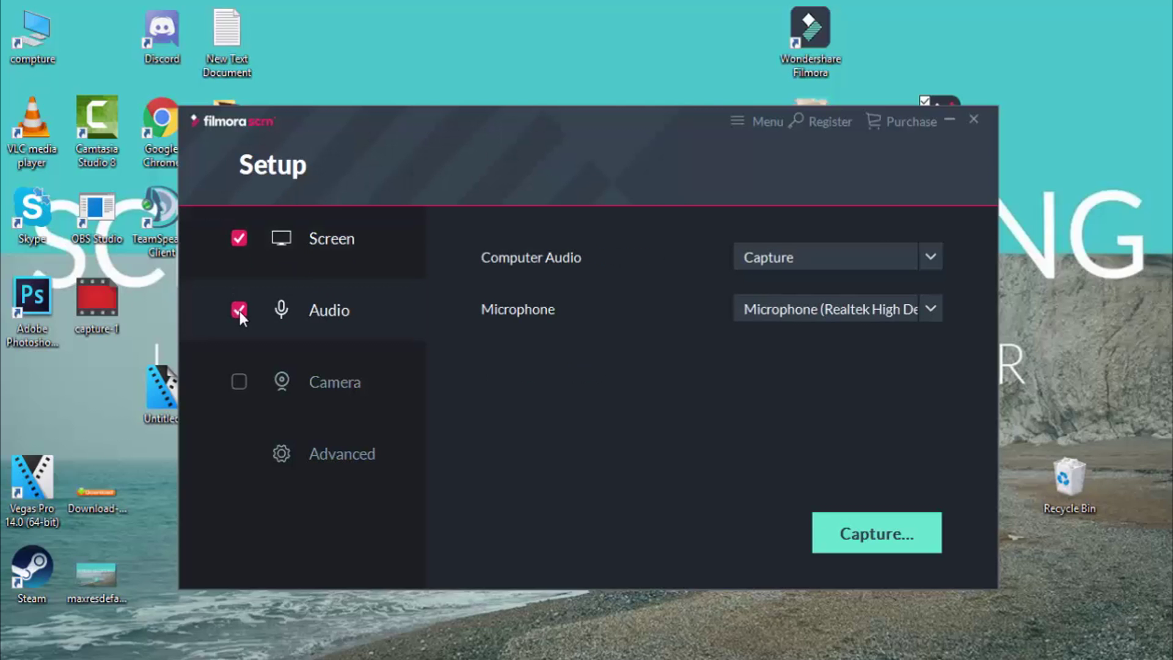
click(238, 382)
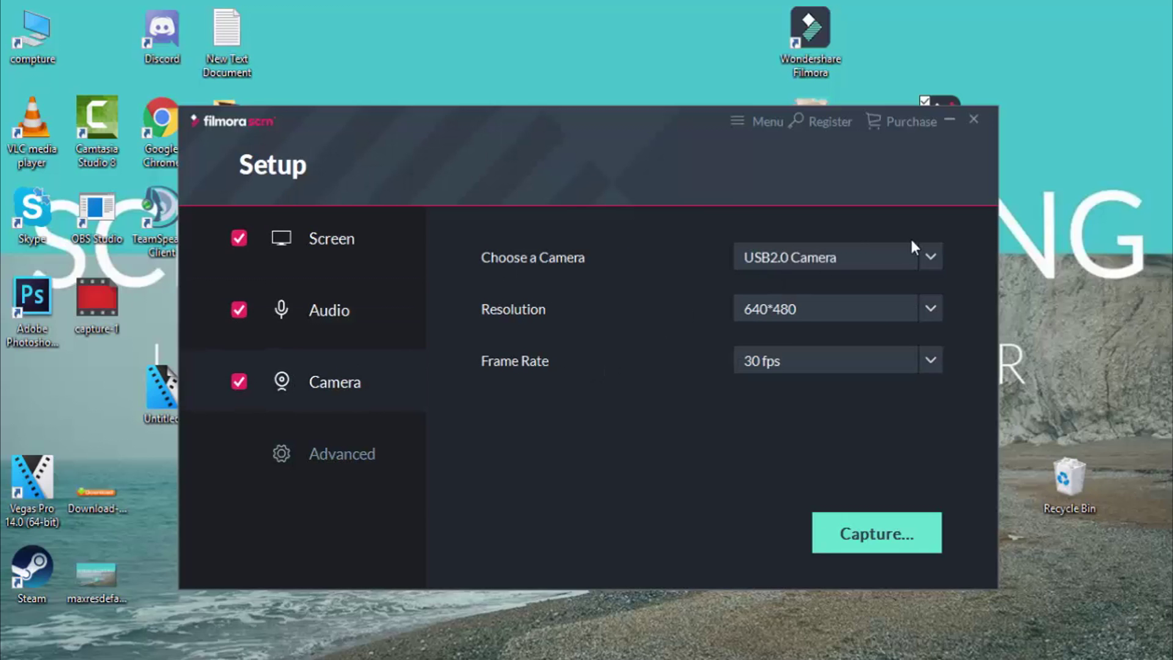
click(931, 257)
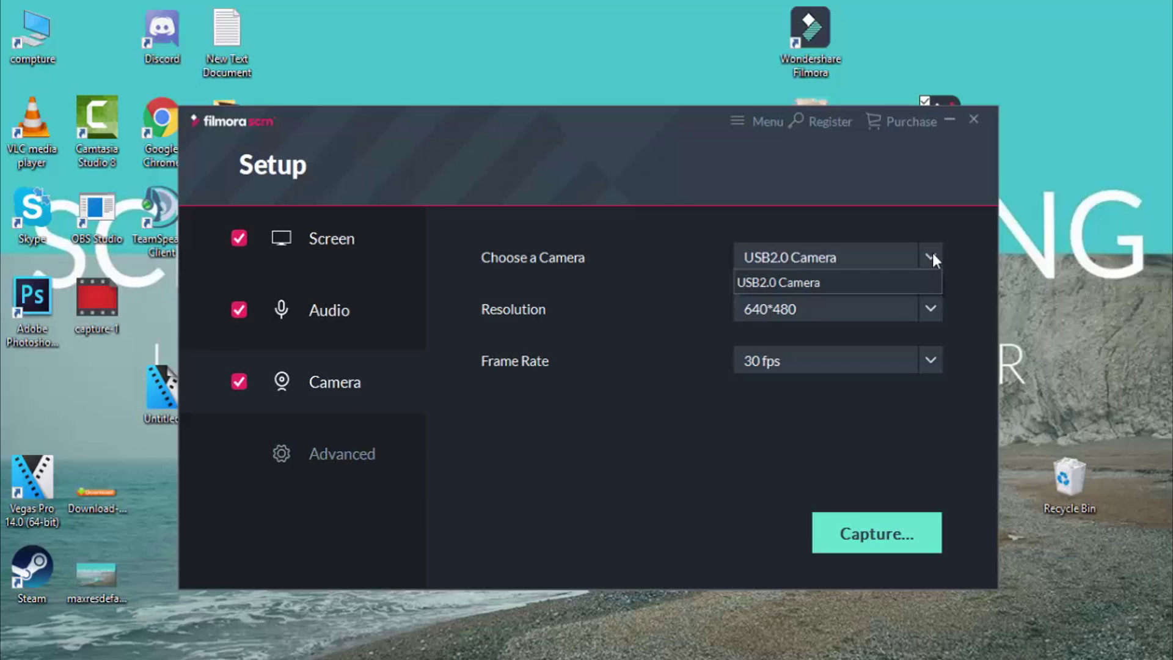
Switch the screen source to game capture and view the list of selectable games.
click(340, 231)
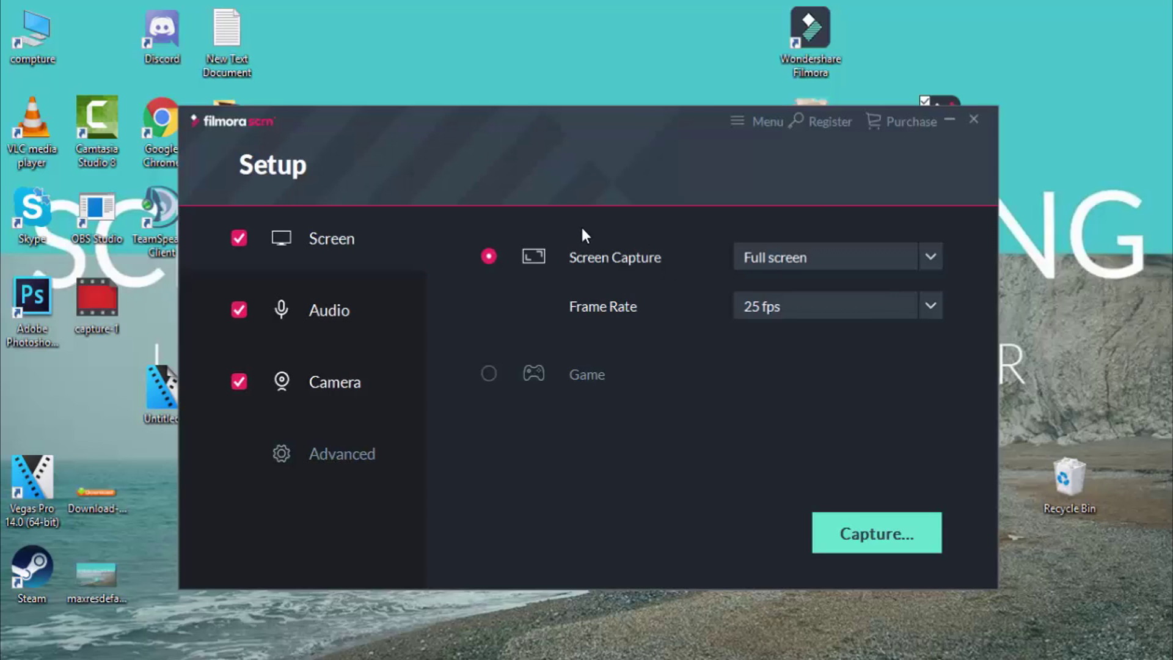
click(488, 374)
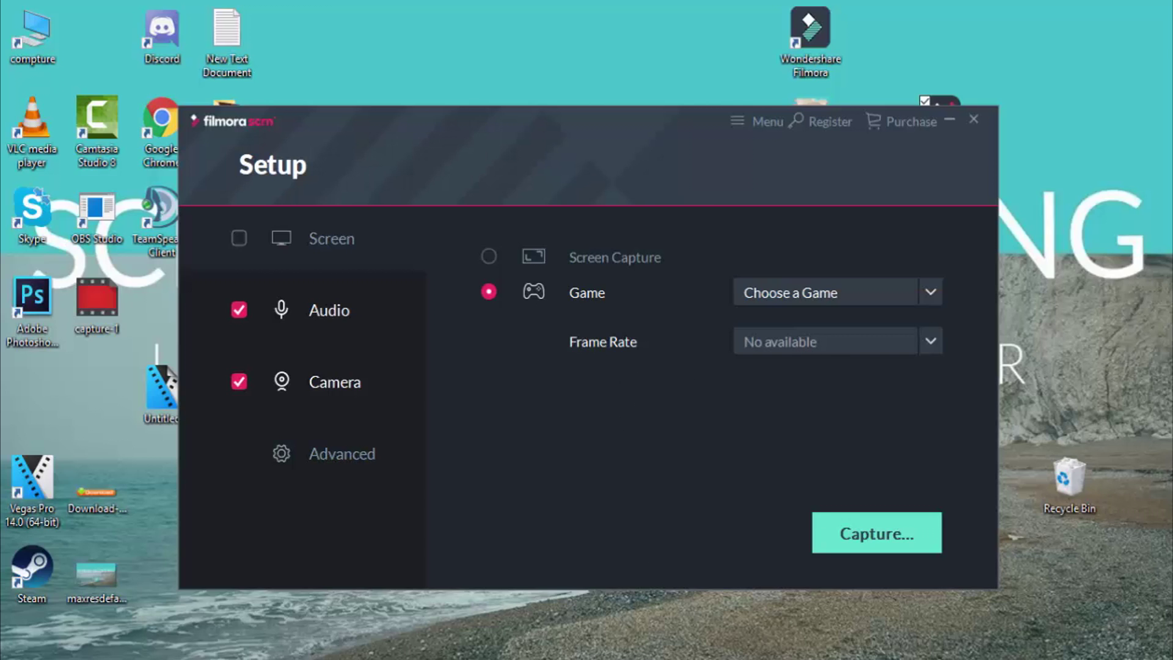
click(910, 293)
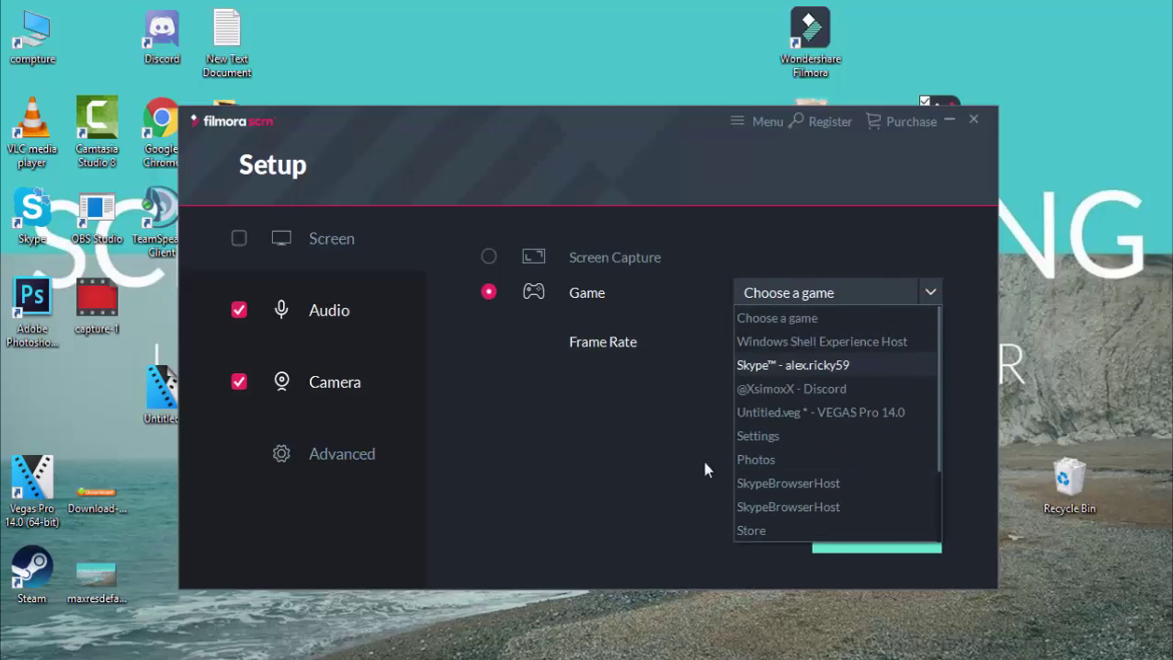
click(639, 459)
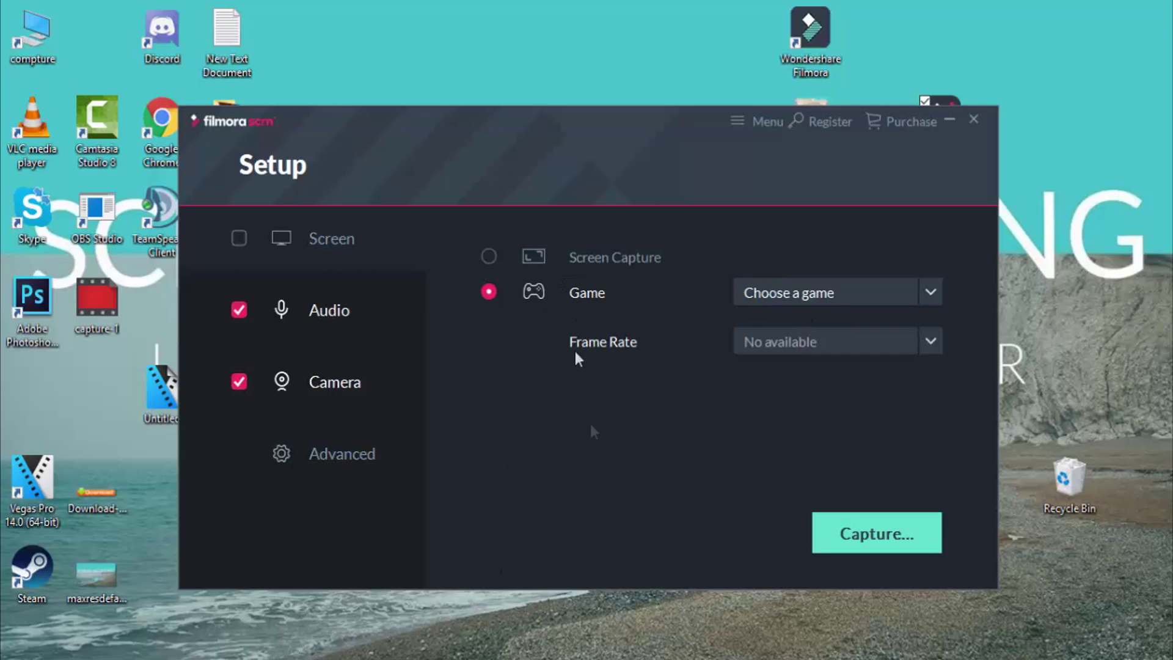
Choose full-screen capture as the screen source and set its frame rate to 30 fps.
click(489, 256)
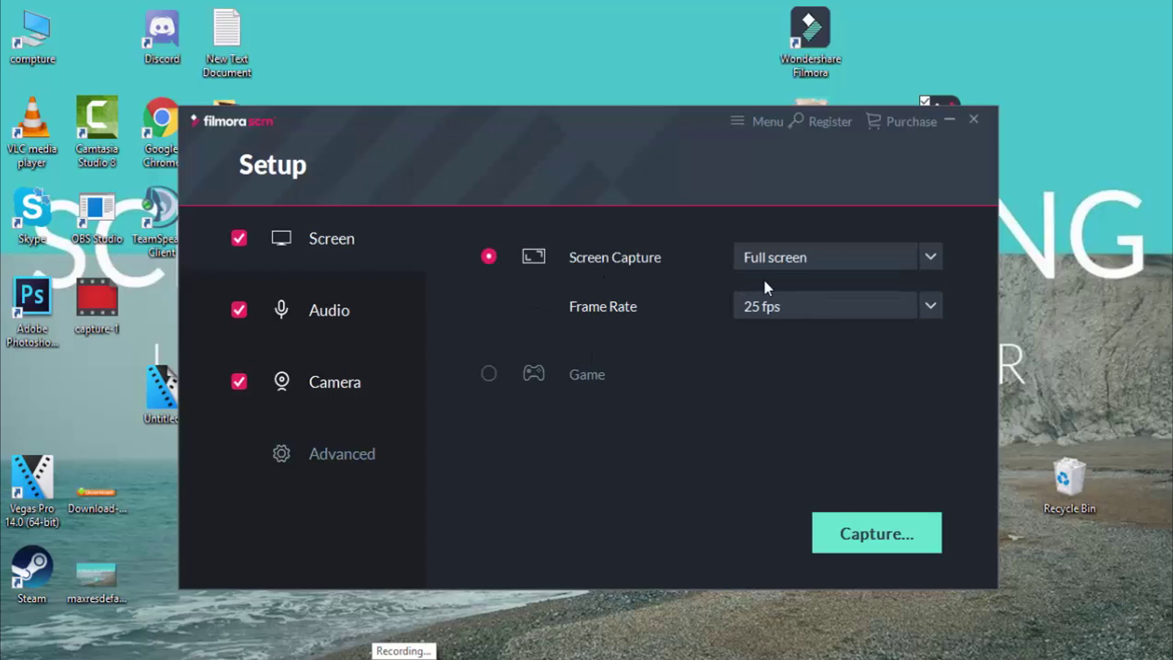
click(929, 305)
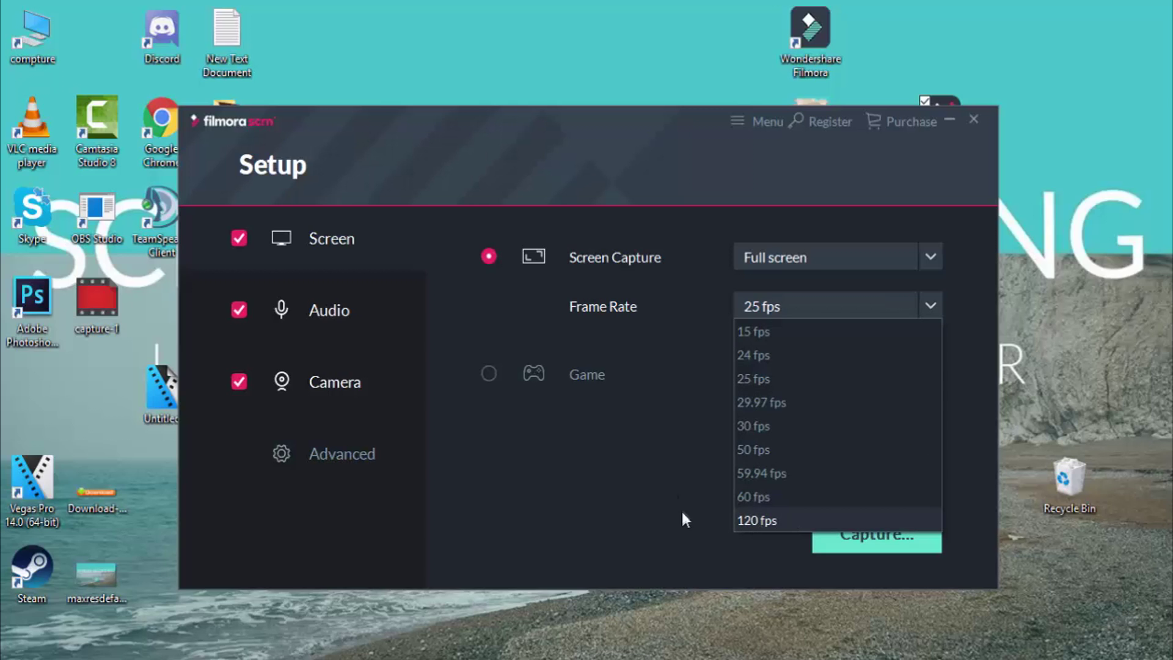
click(786, 435)
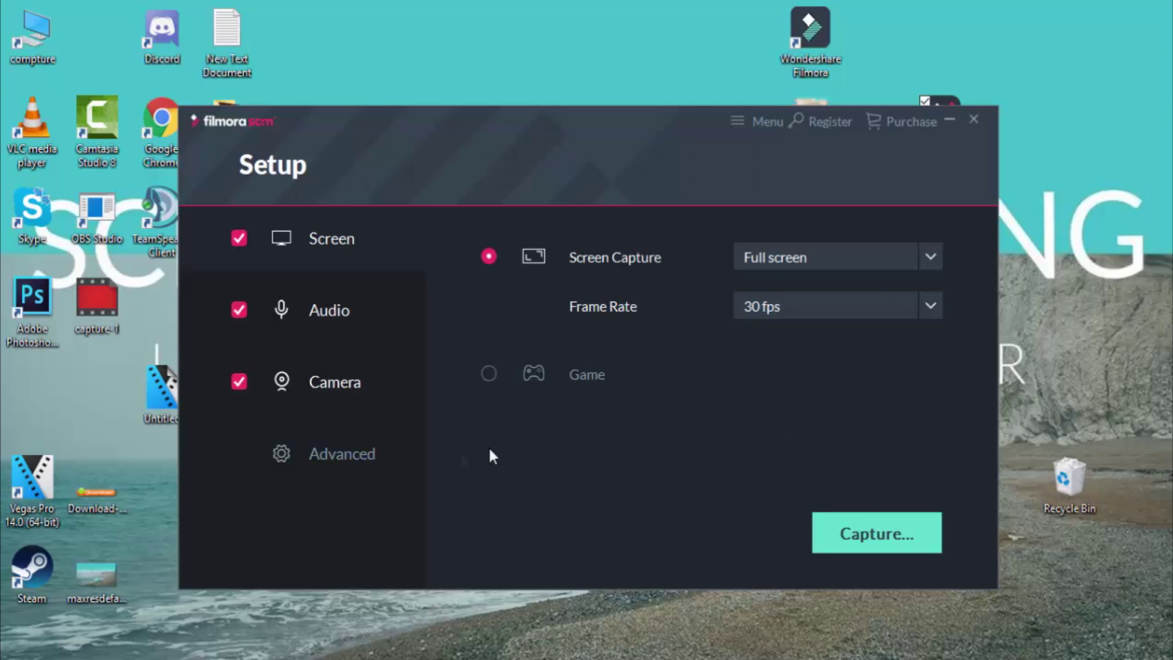
Set the camera to 1280*720 at 10 fps and proceed to the capture recorder.
click(331, 391)
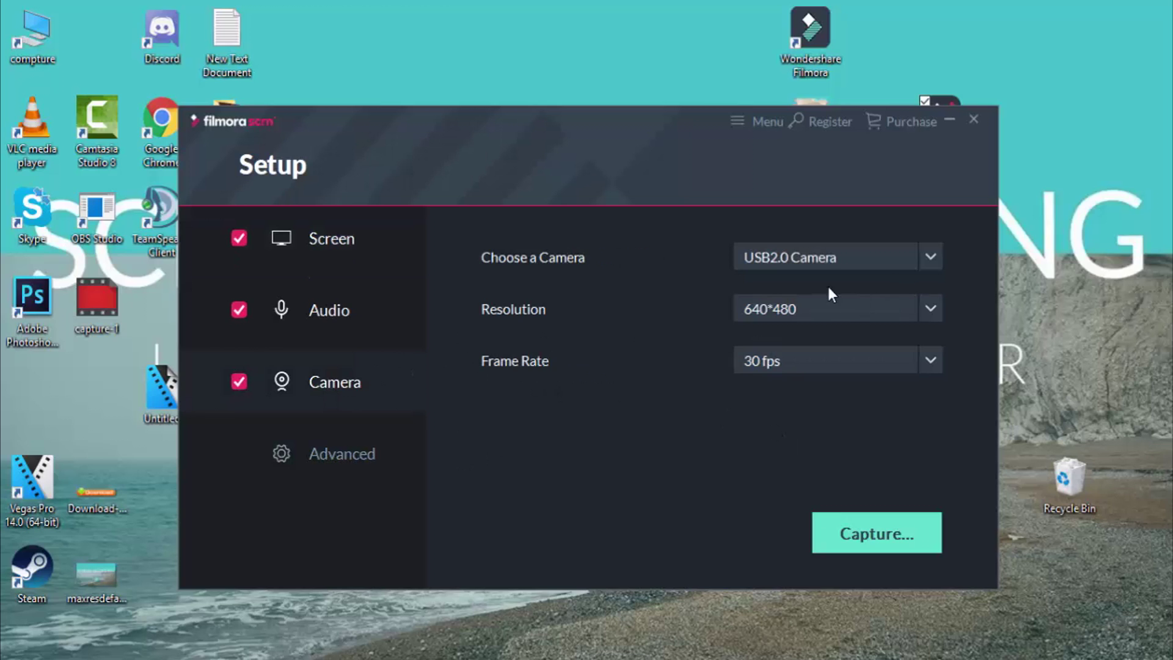
click(935, 308)
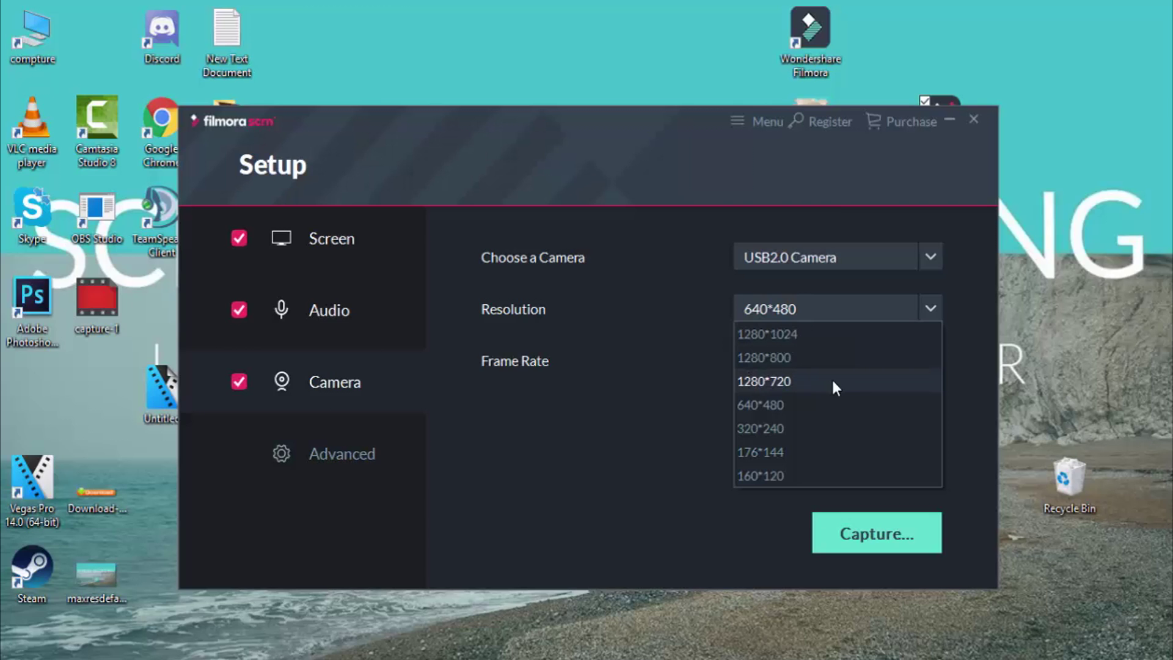
click(788, 380)
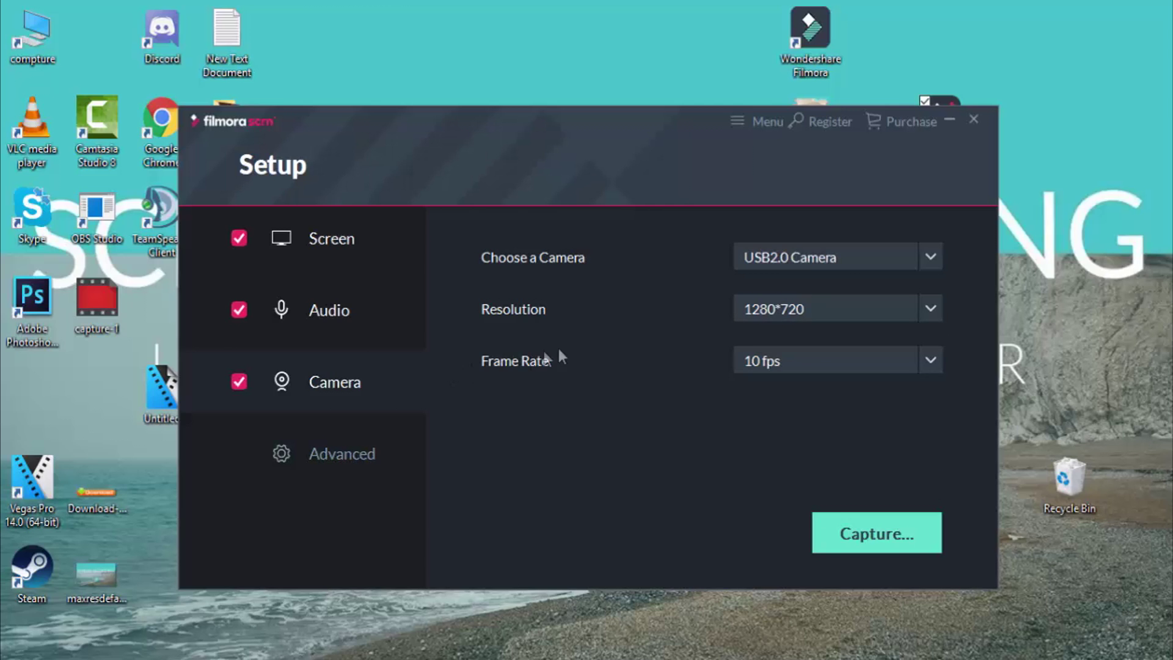
click(907, 364)
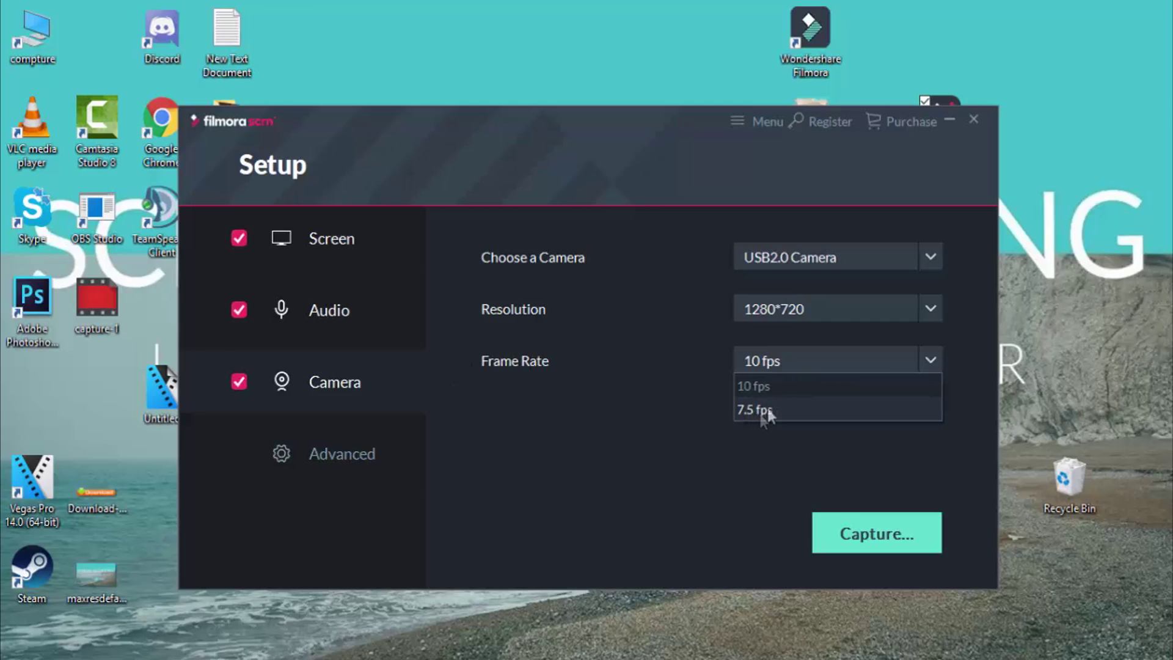
click(780, 388)
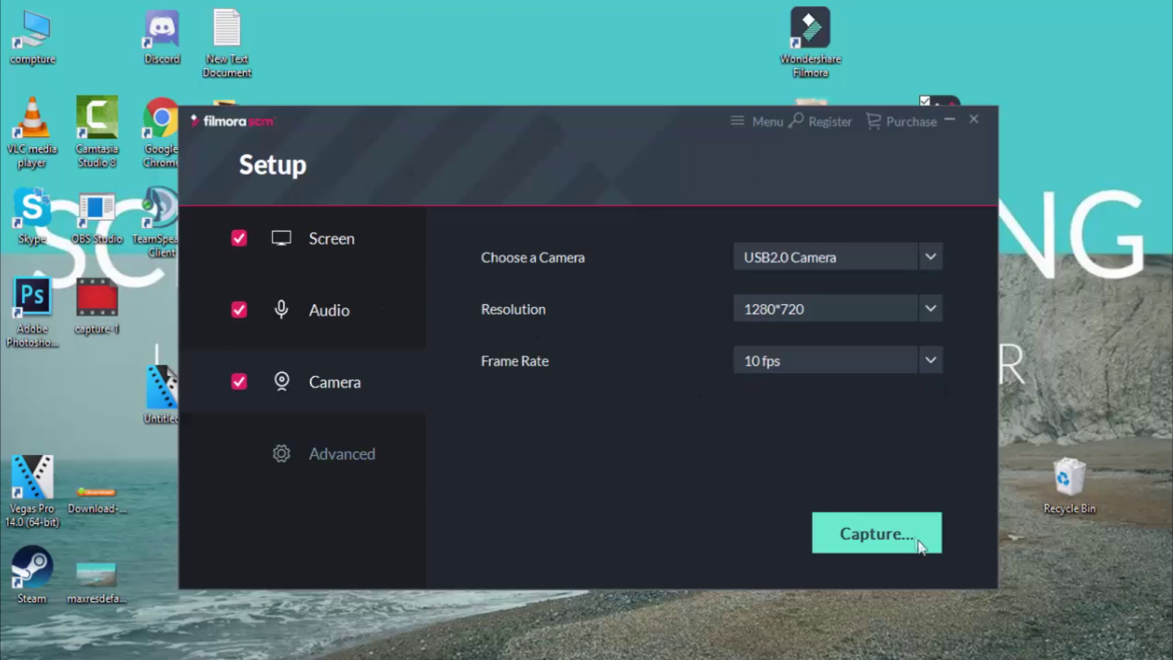
click(886, 541)
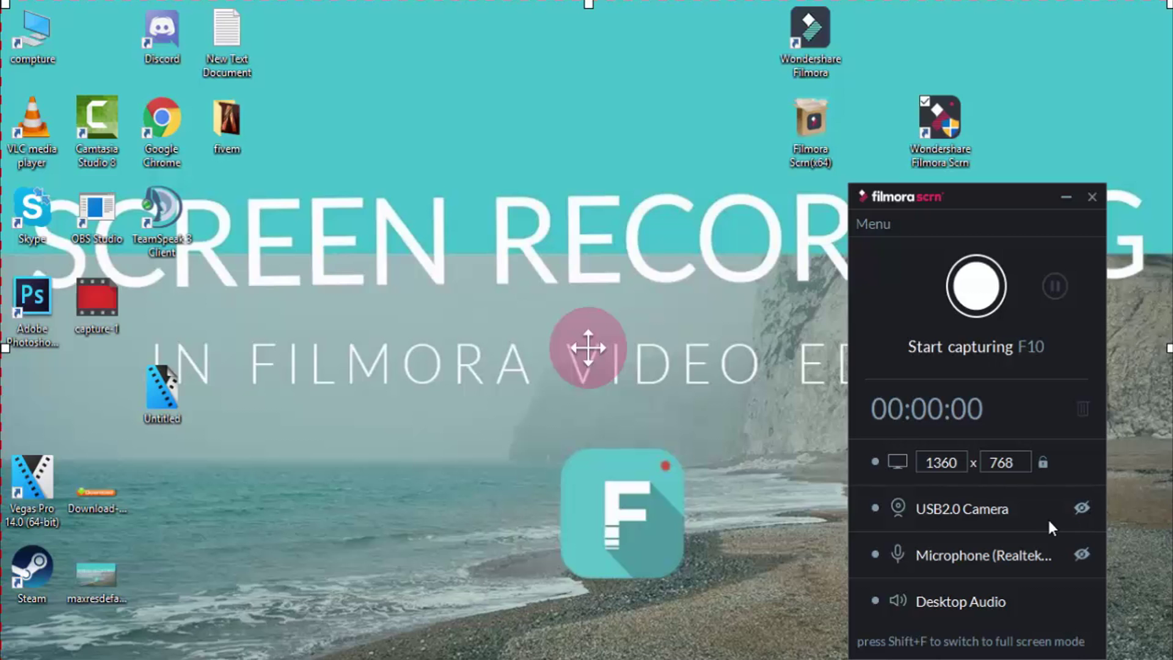
Check the USB2.0 Camera preview and the microphone level preview, and close both.
click(1082, 510)
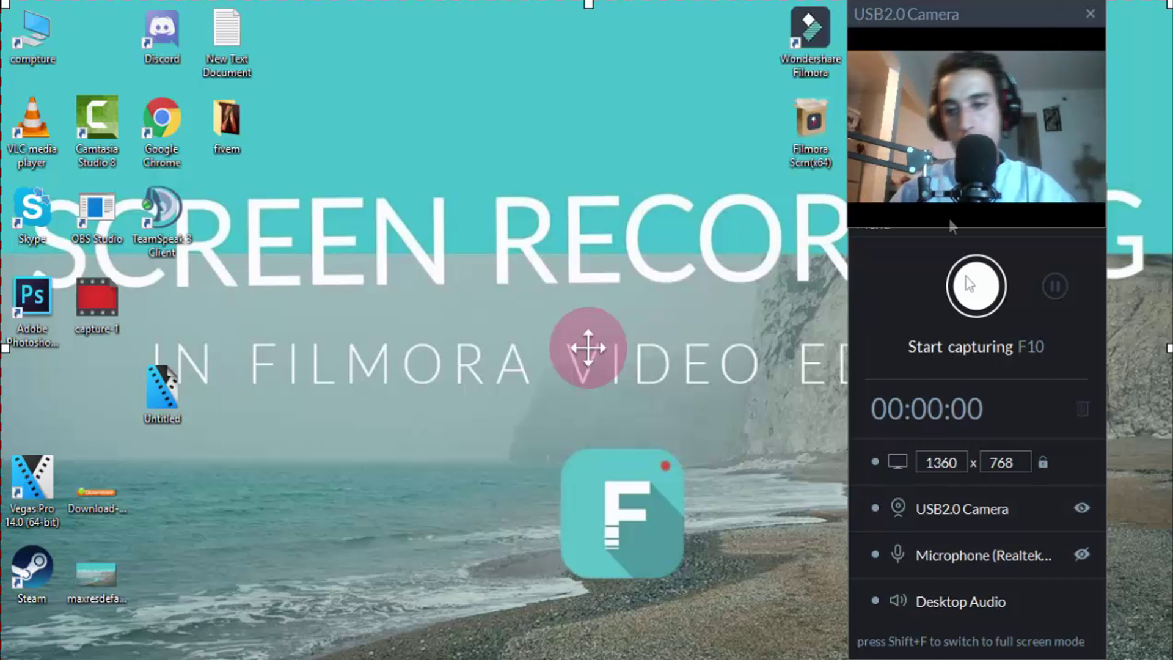
click(1082, 512)
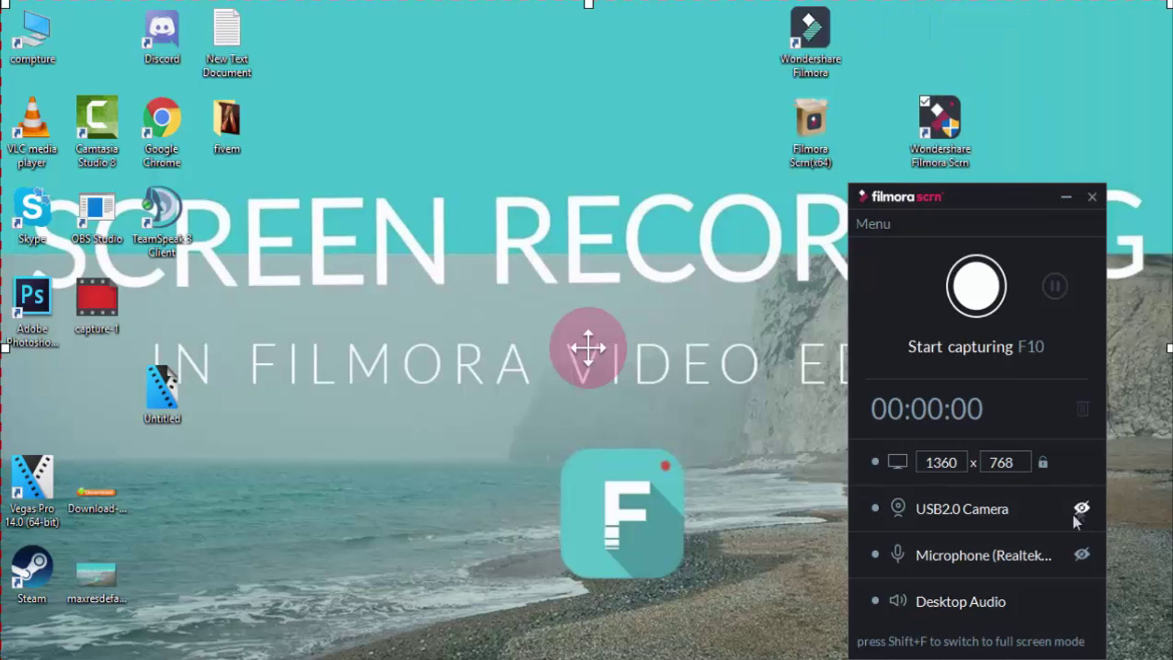
click(1082, 554)
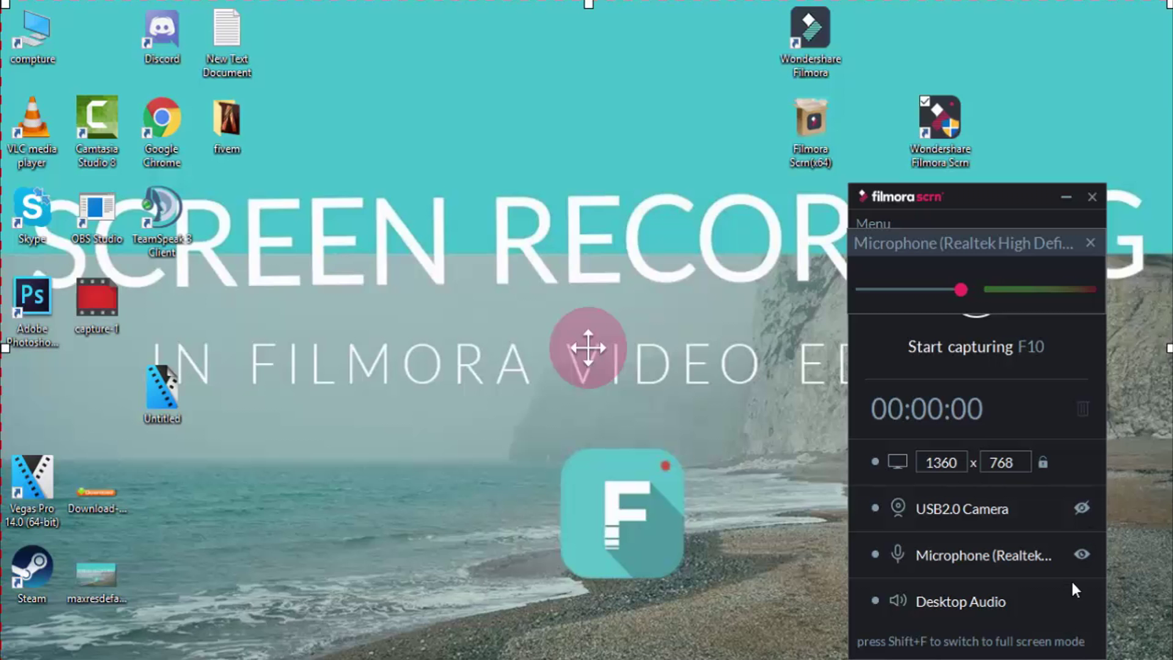
click(1082, 507)
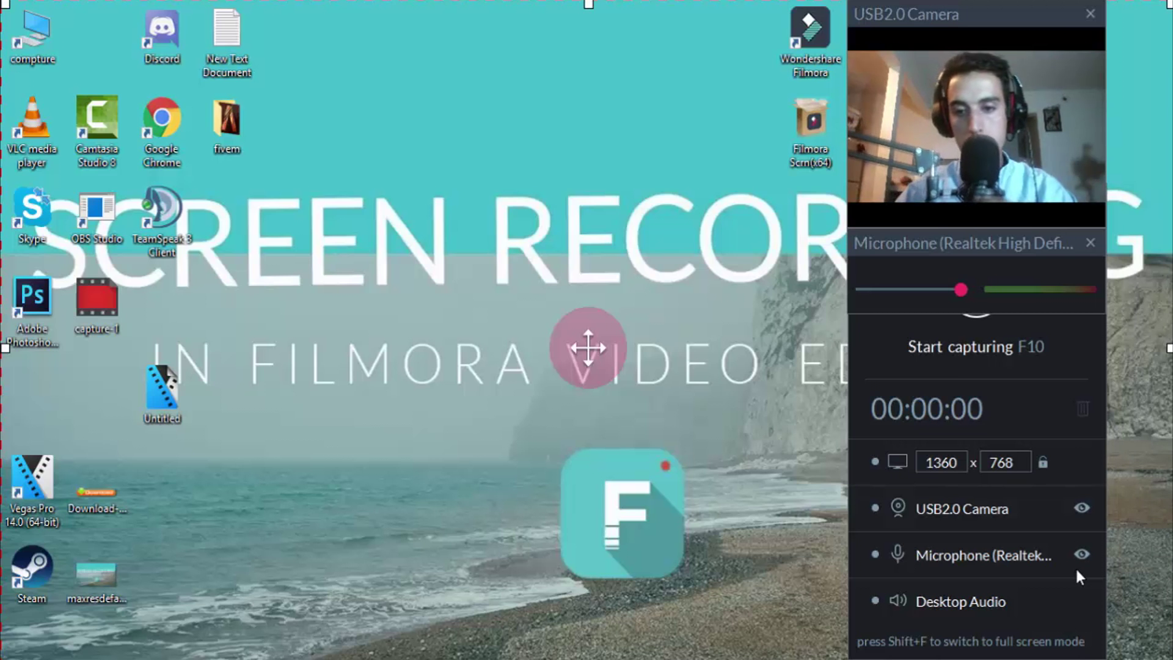
click(1081, 508)
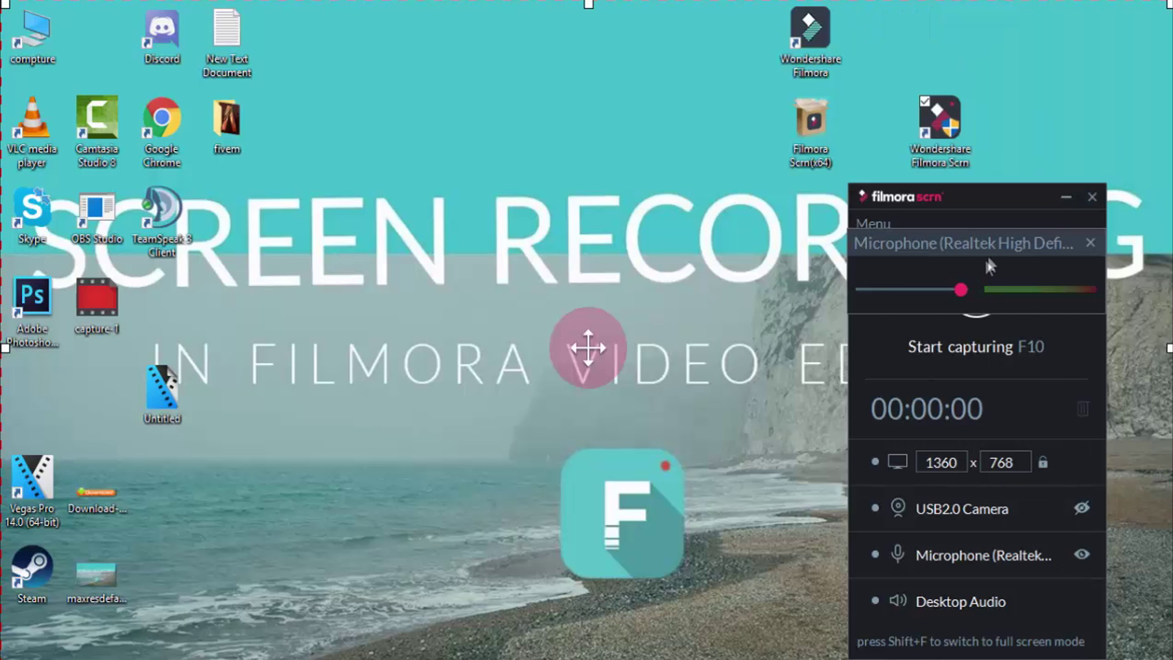
click(1090, 243)
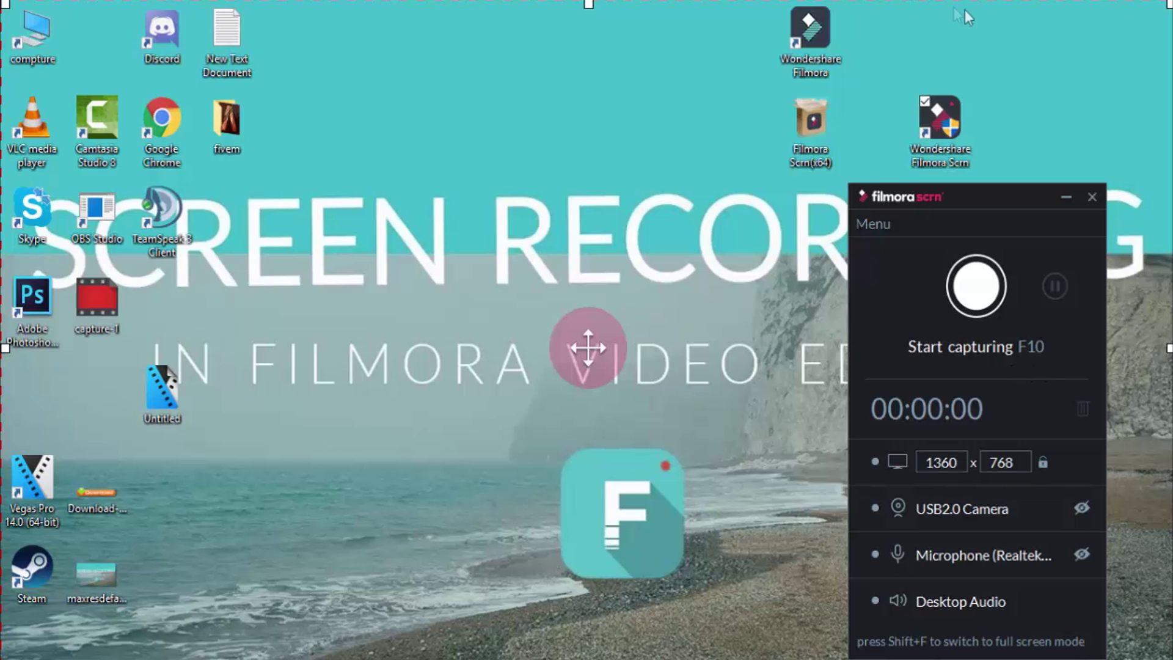
Nudge the capture area to 1360 x 767 and briefly show the camera preview over the middle of the desktop.
mouse_move(588, 348)
mouse_down()
mouse_move(288, 477)
mouse_move(497, 385)
mouse_move(469, 352)
mouse_move(411, 429)
mouse_move(521, 384)
mouse_move(275, 477)
mouse_move(588, 348)
mouse_move(241, 534)
mouse_move(589, 348)
mouse_up()
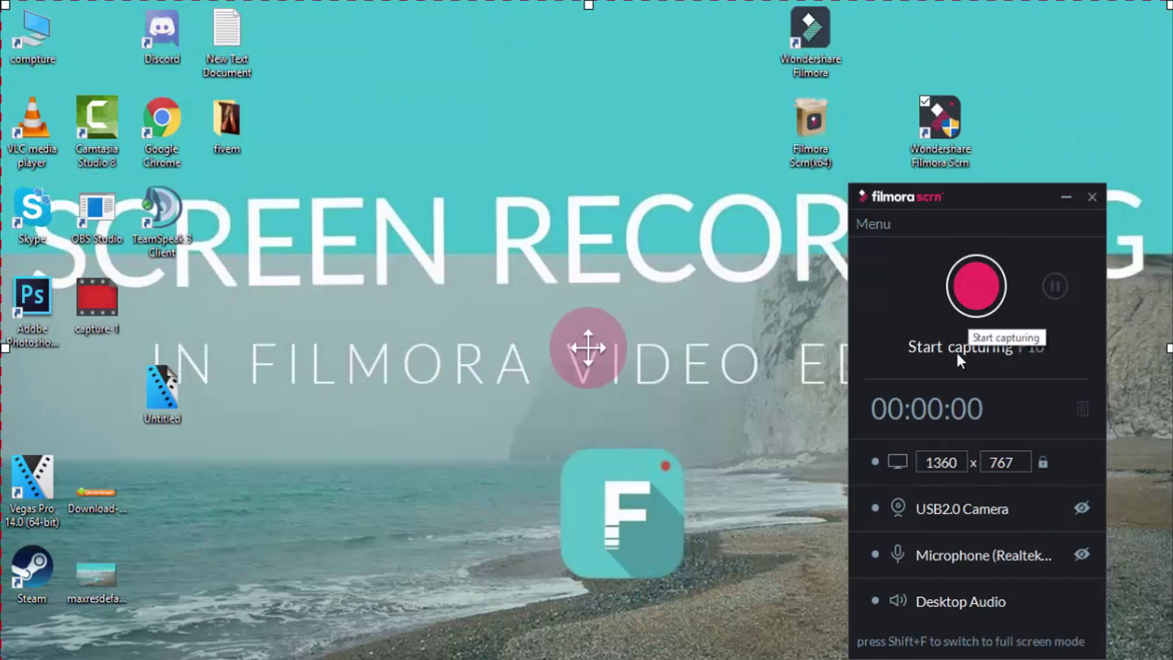
click(1081, 508)
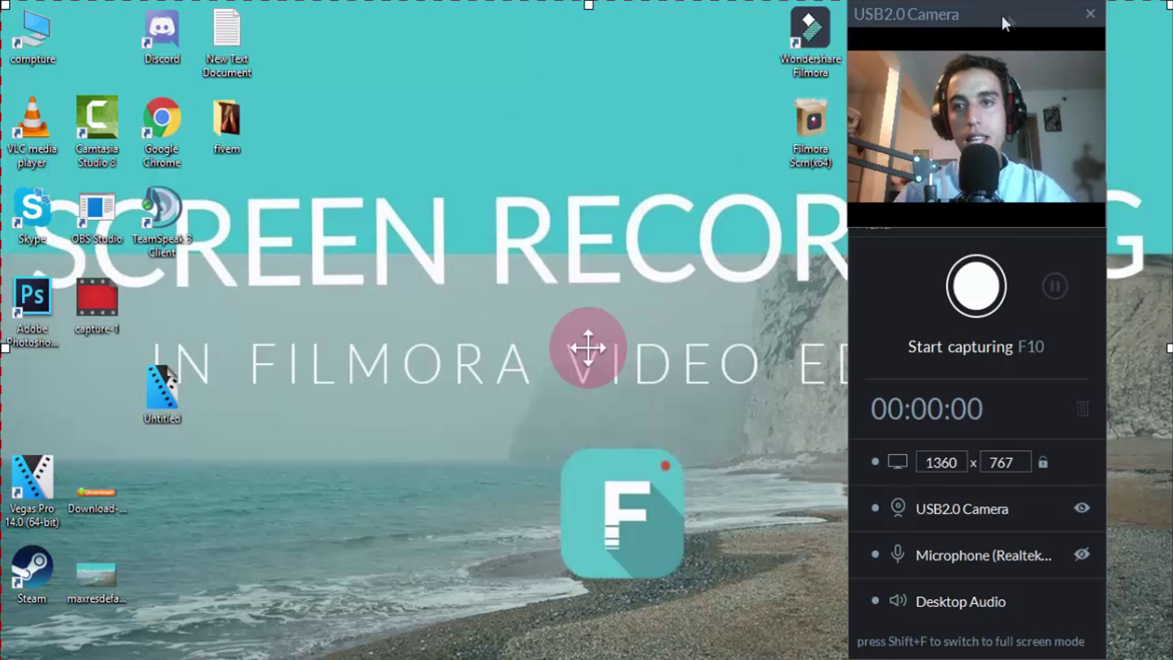
drag(1014, 18, 706, 372)
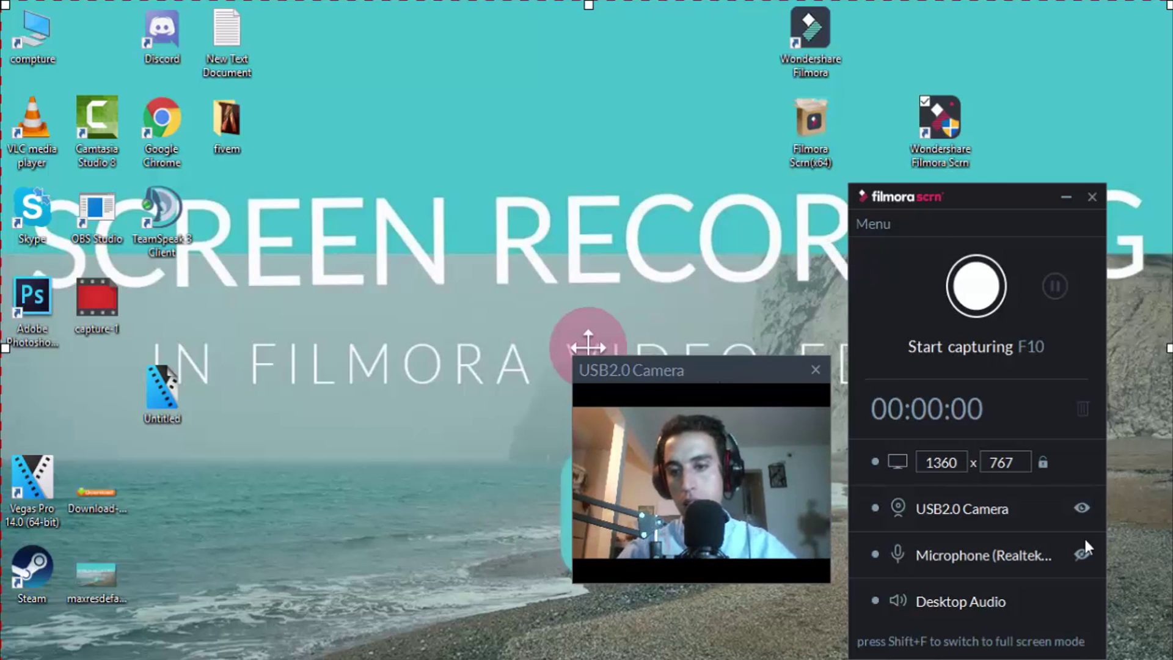
click(1081, 508)
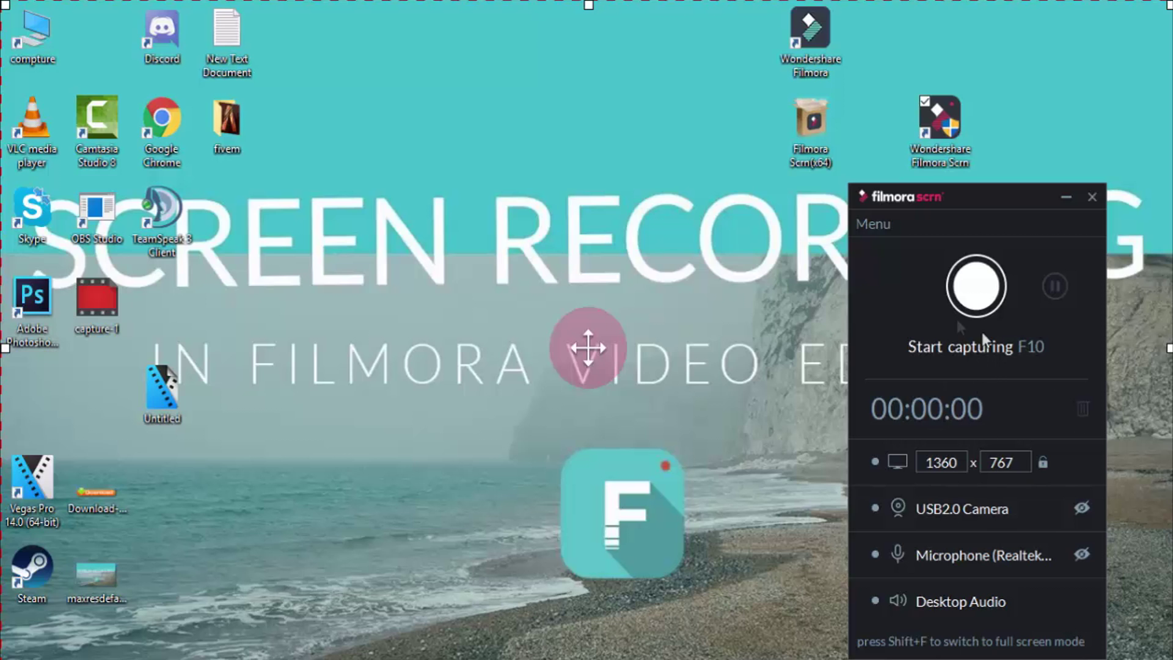
Record about 20 seconds of the screen with camera and audio, pause the capture, and stop it.
click(970, 287)
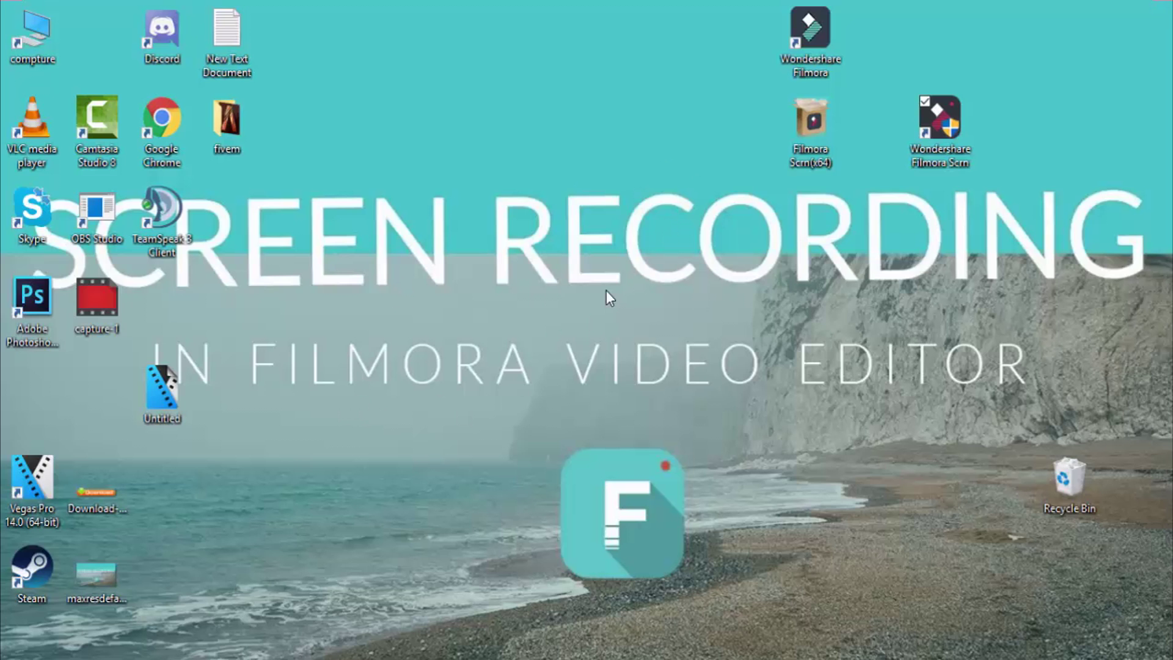
key(F9)
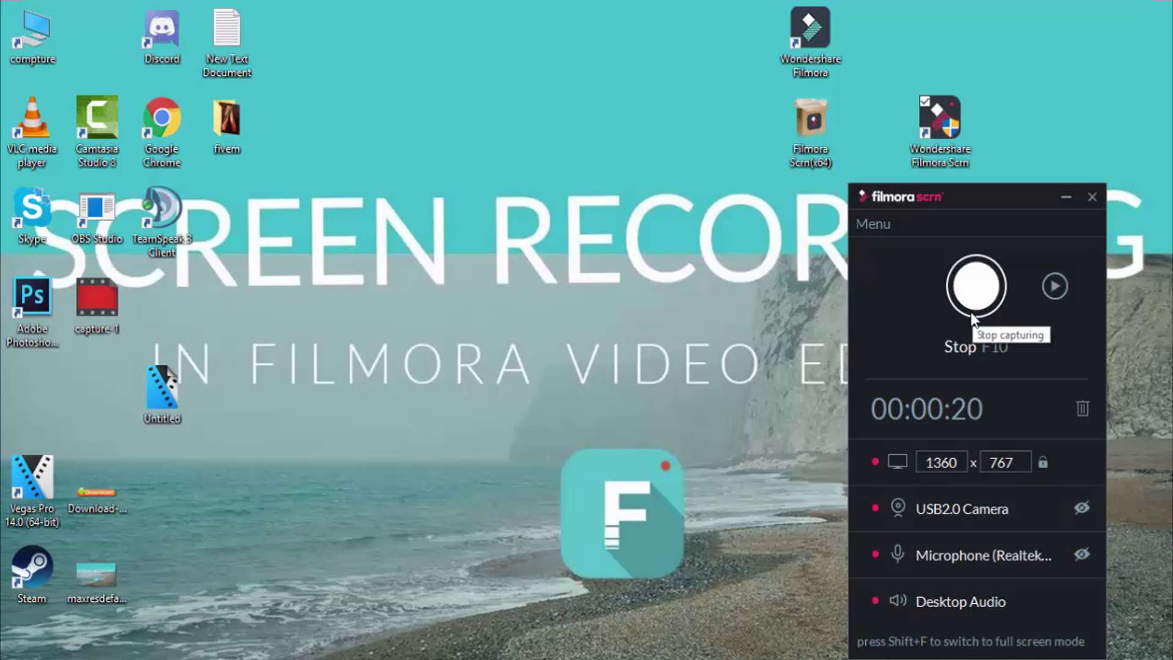
click(972, 313)
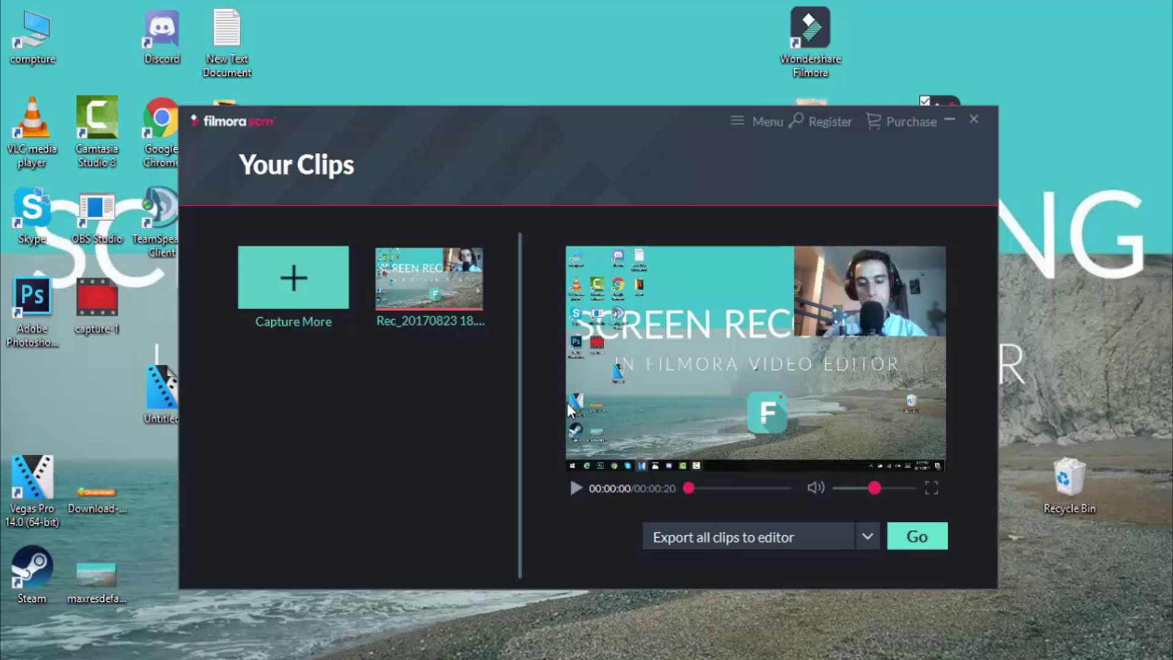
Select the captured clip and export all clips to the editor.
click(419, 267)
click(916, 539)
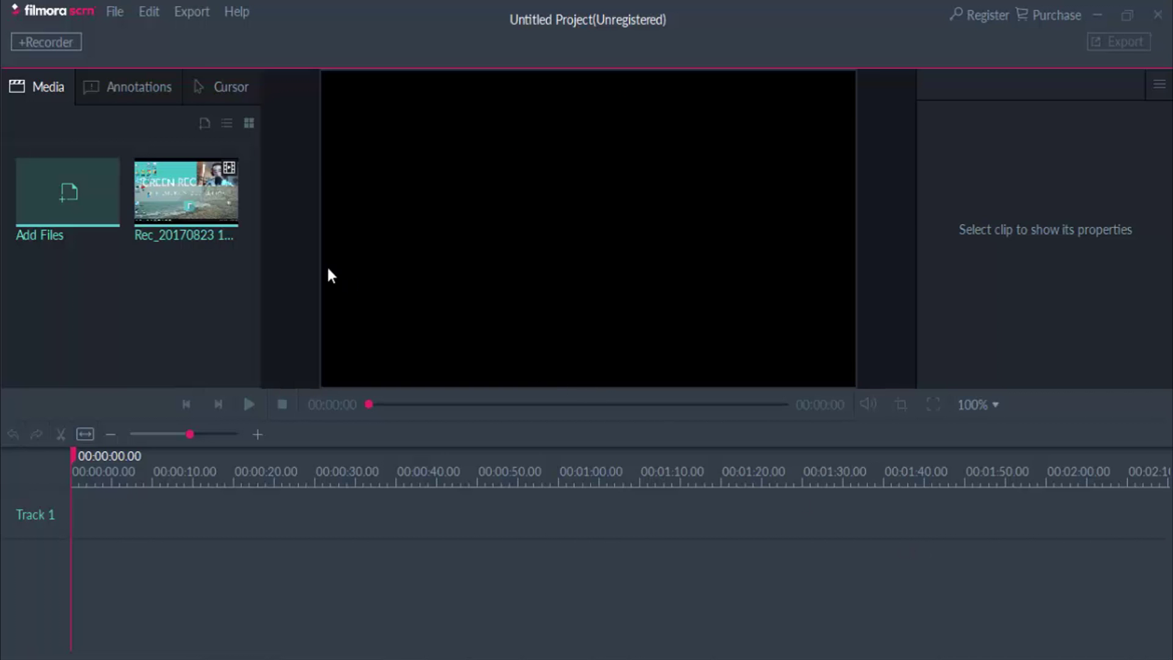
Place the recording at the start of the timeline on Track 1 and briefly play it from near its beginning.
mouse_move(230, 186)
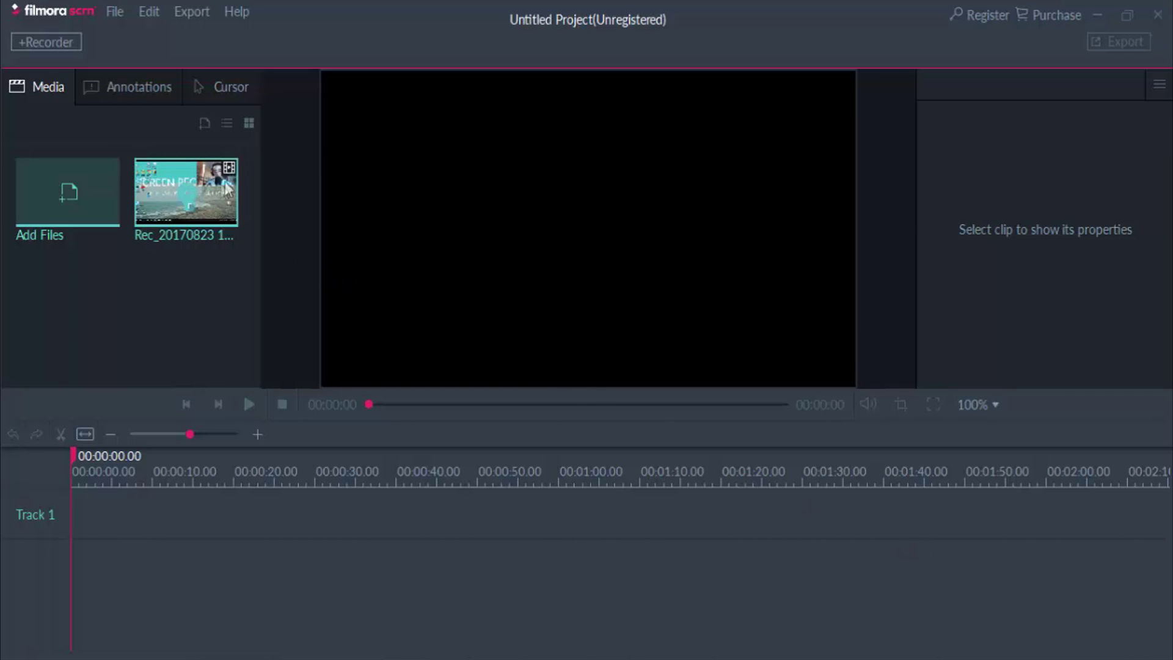
drag(185, 181, 111, 458)
drag(162, 196, 78, 525)
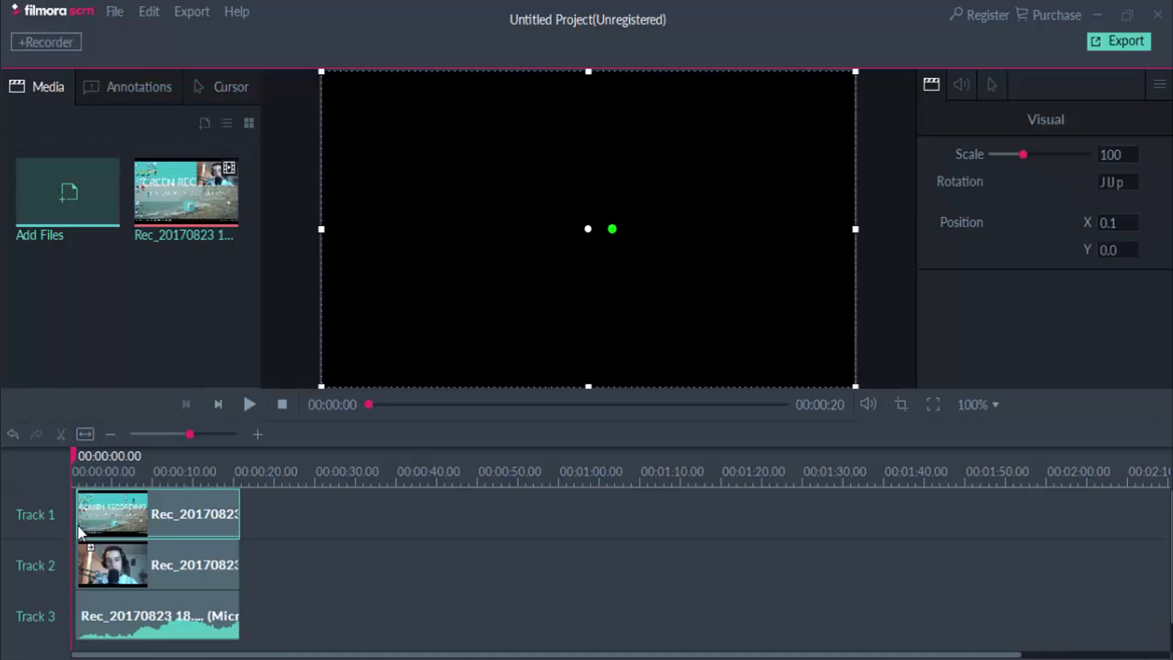
click(83, 470)
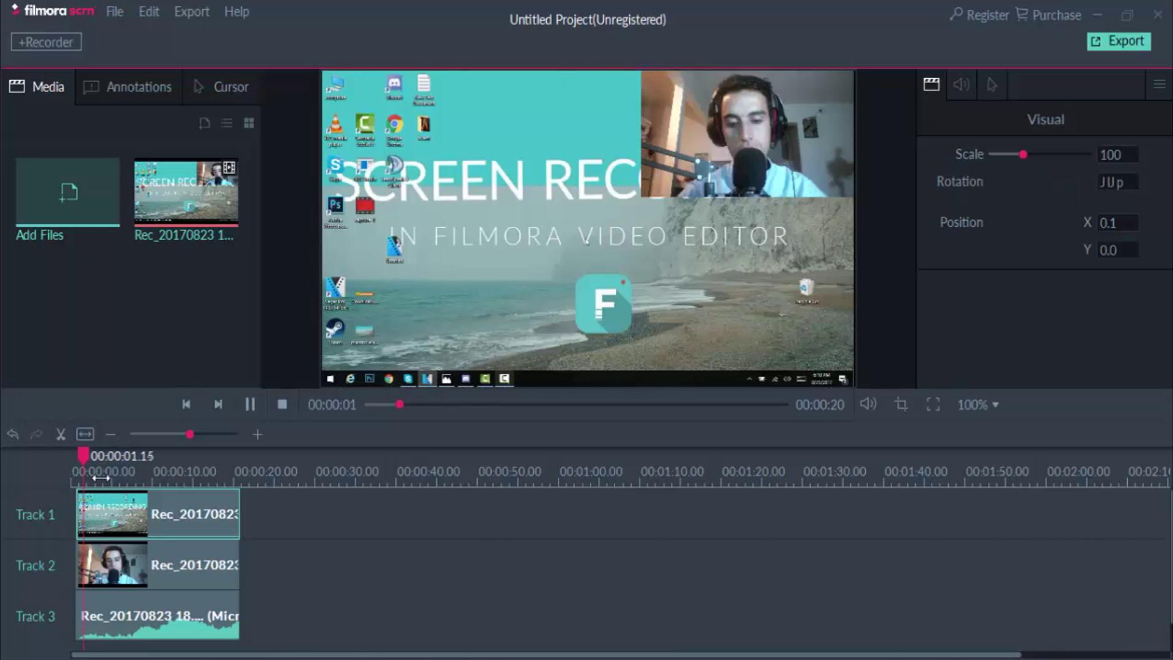
key(space)
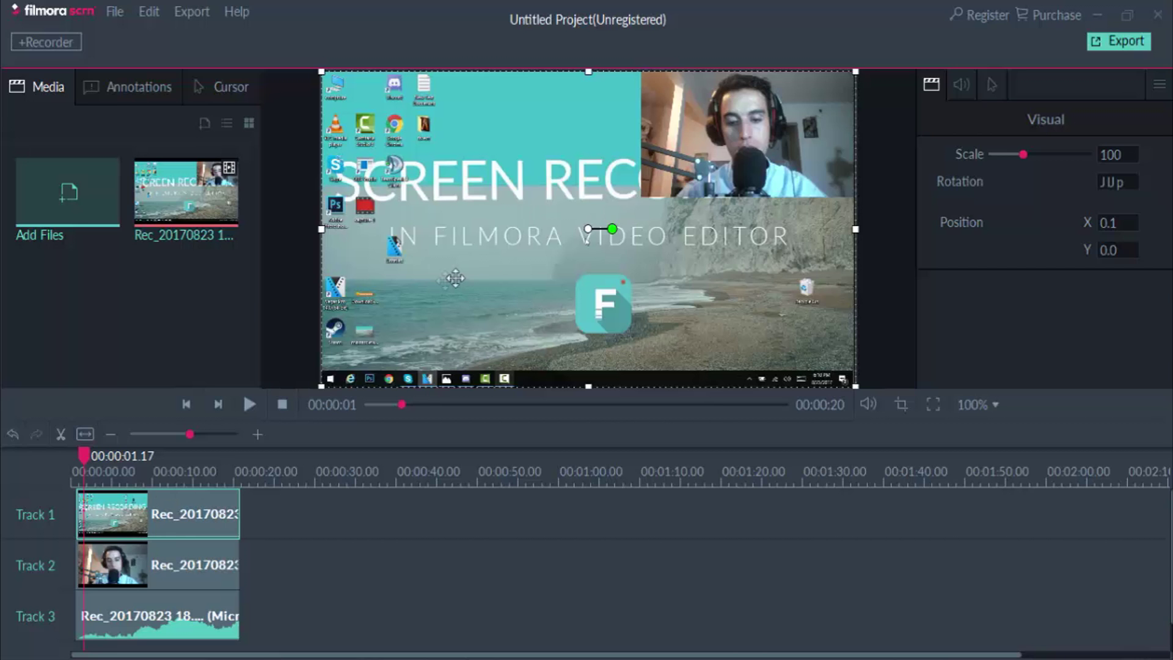
Lower the volume of the microphone audio clip on Track 3 to 37.
click(154, 563)
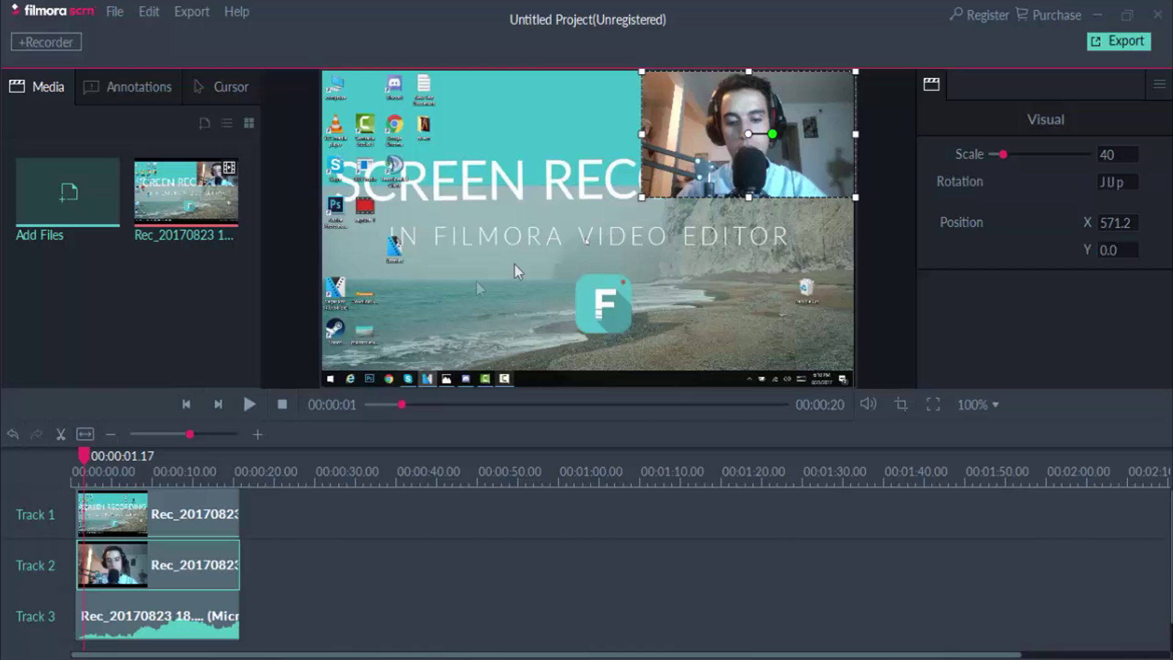
click(136, 617)
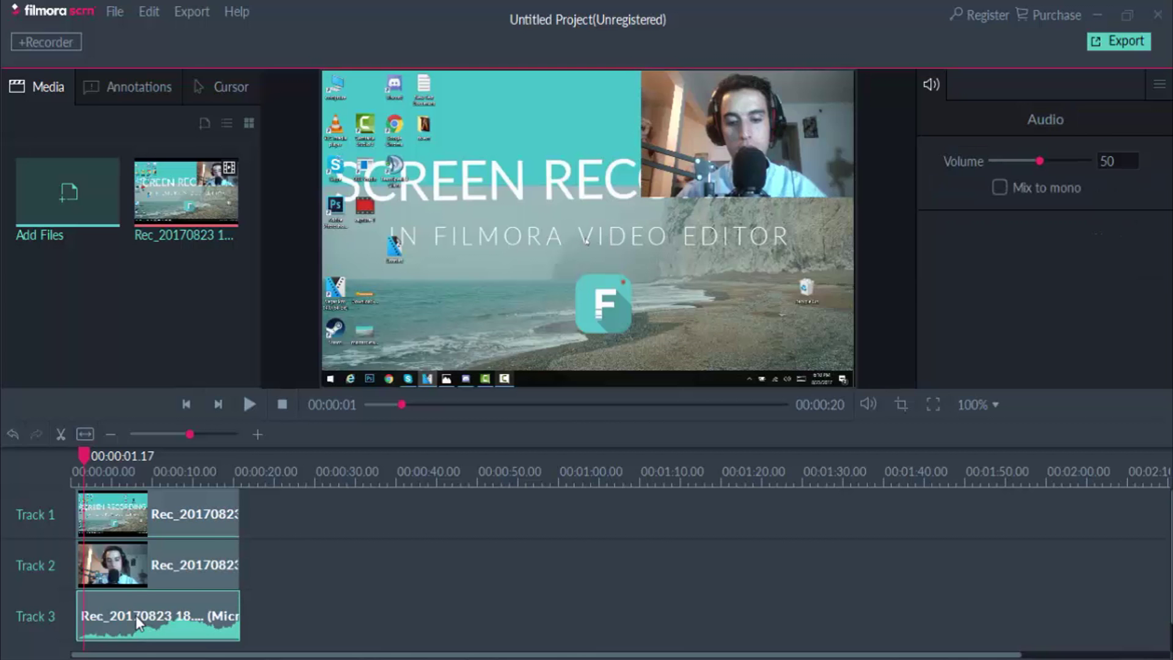
drag(1045, 155, 1025, 163)
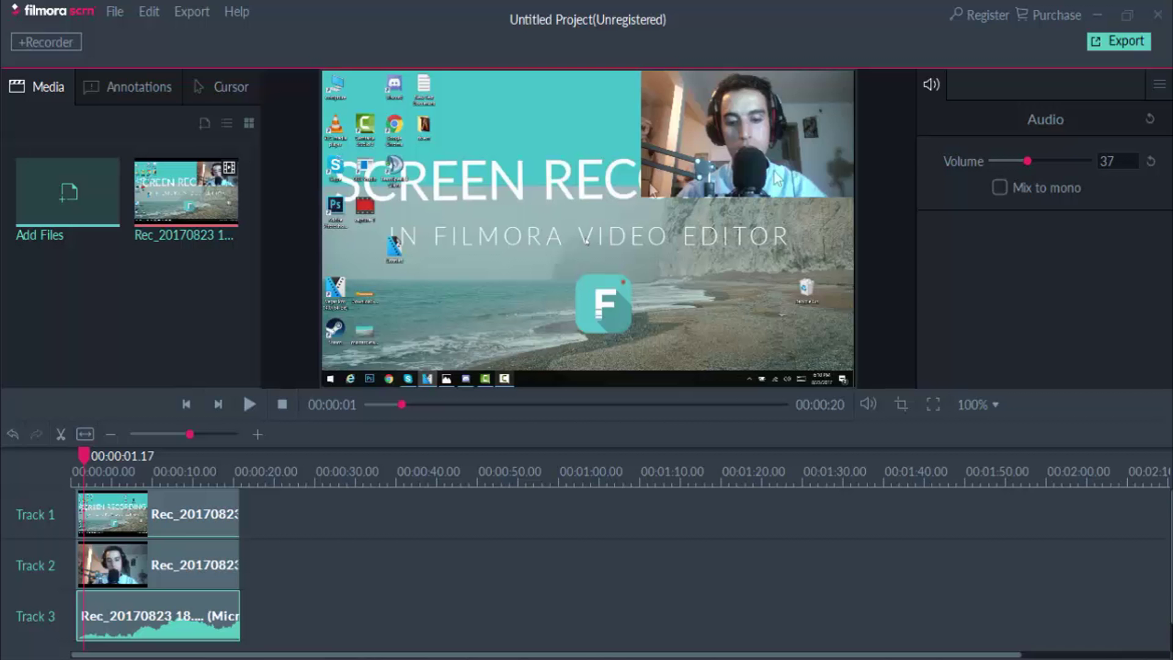
Enlarge the screen clip on Track 1 to a scale of 107 and shift it to about X -29.3, Y -13.9.
click(139, 519)
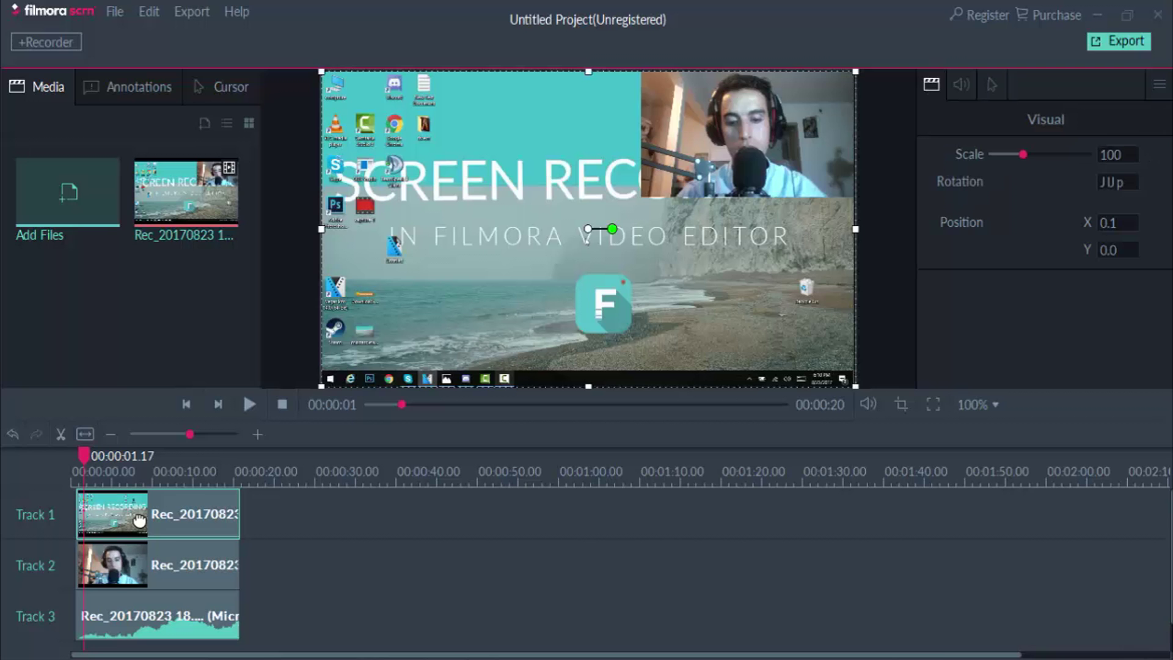
drag(585, 382, 588, 394)
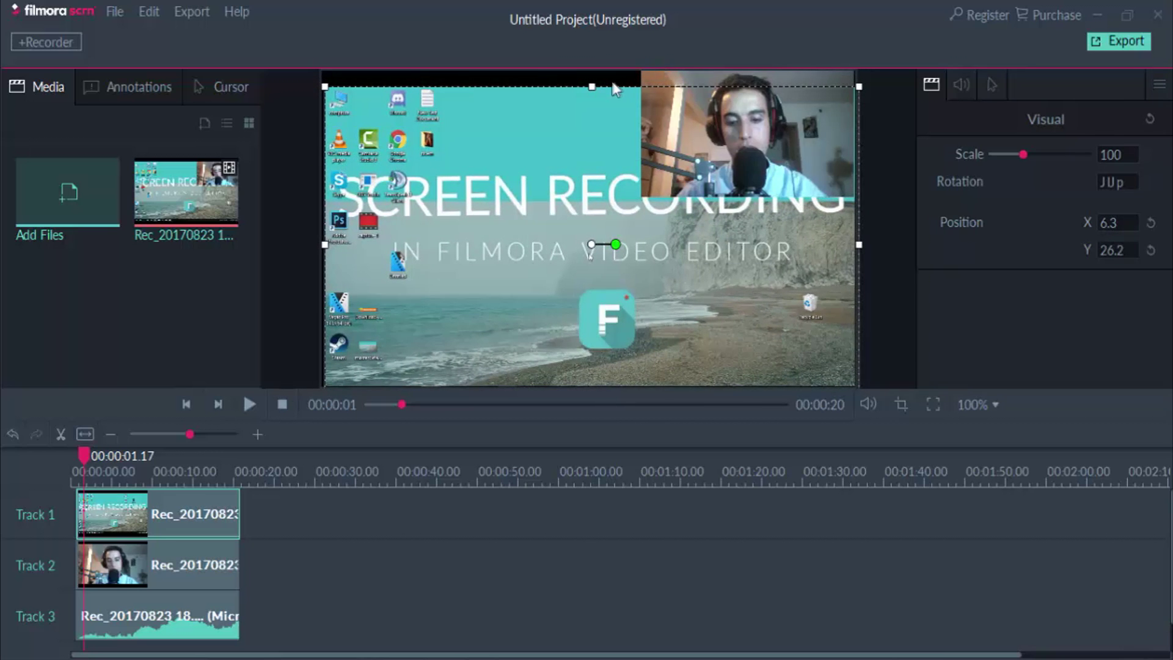
drag(591, 79, 583, 63)
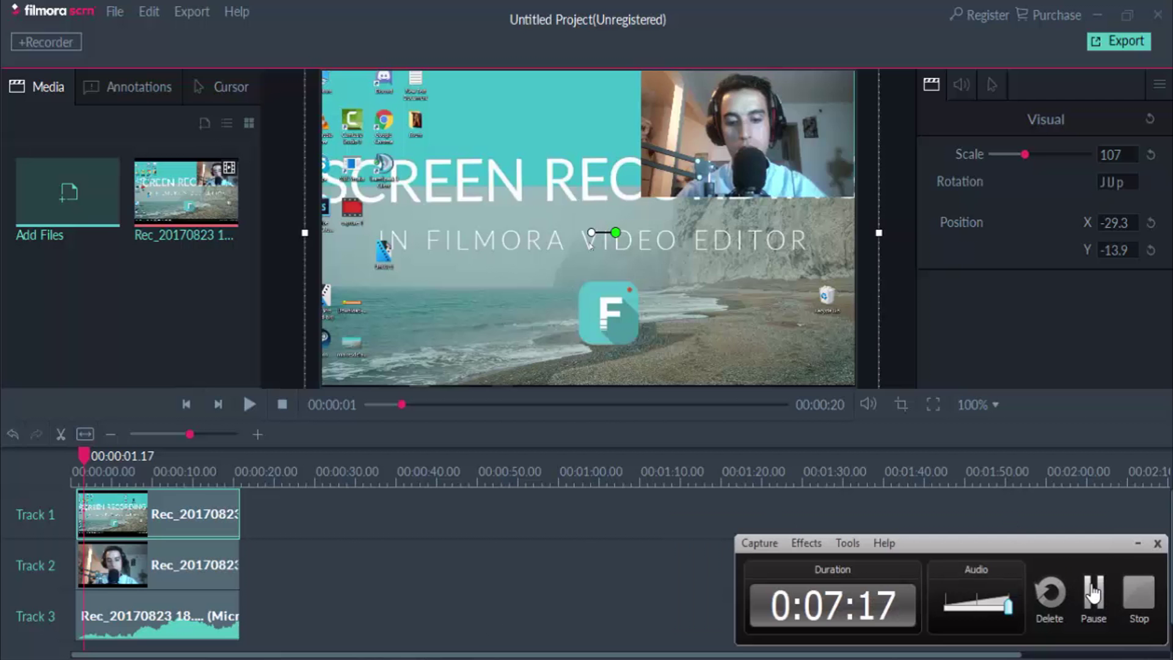
click(1094, 591)
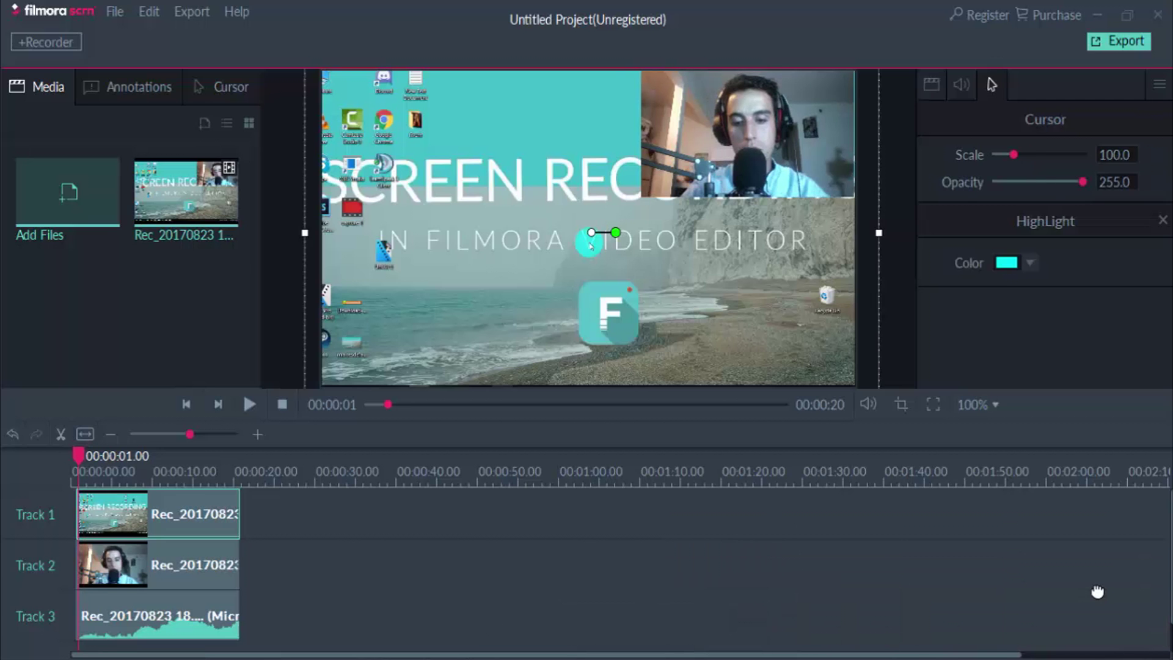
Add the orange text arrow annotation to the timeline on a new track below Track 3.
click(139, 87)
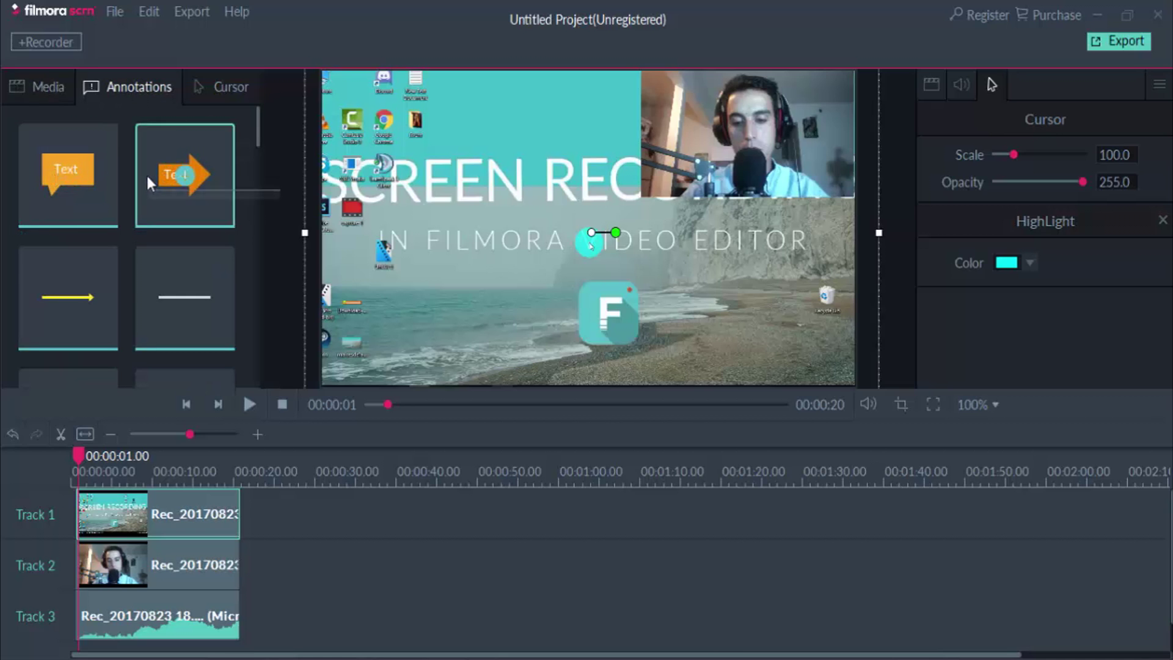
drag(150, 158, 191, 532)
mouse_move(121, 498)
mouse_down()
mouse_move(160, 512)
mouse_move(240, 512)
mouse_move(104, 512)
mouse_move(100, 644)
mouse_up()
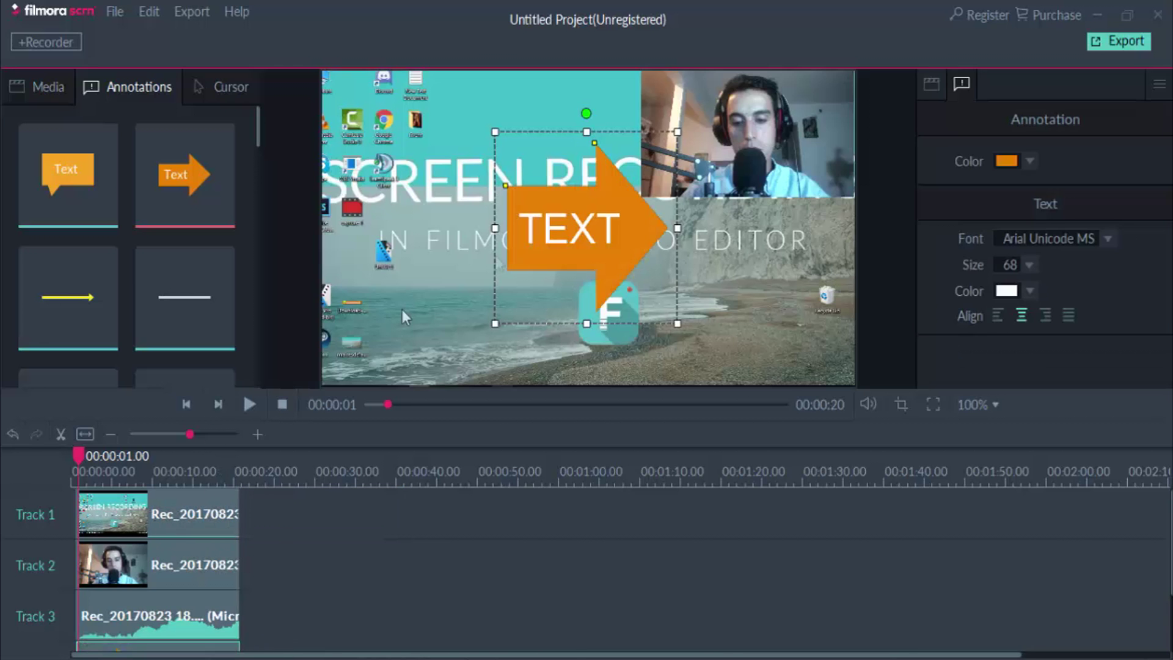
Try the text "paypal donation" on two lines inside the arrow annotation, and clear it again.
drag(620, 231, 526, 246)
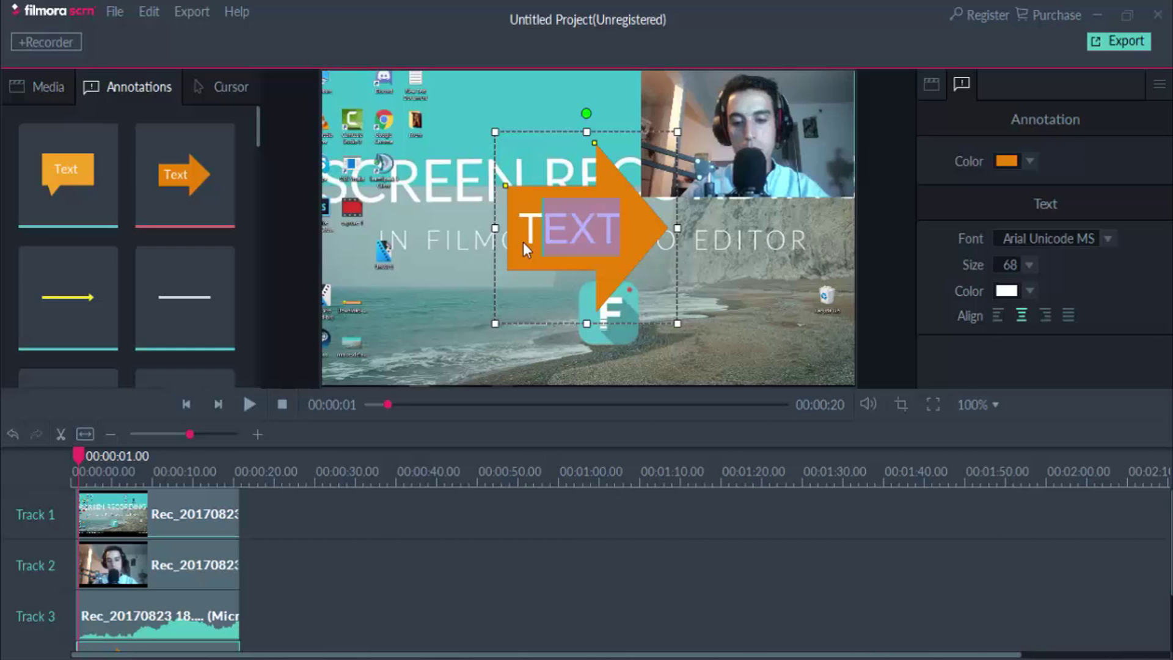
text(paypal)
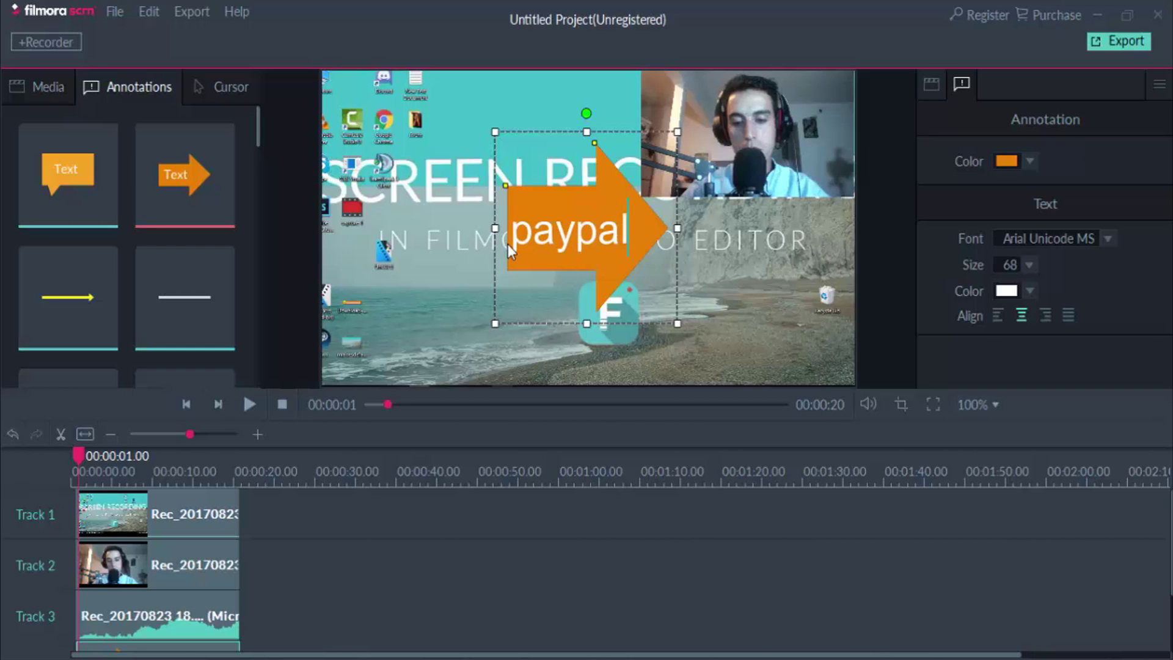
key(Return)
text(donation)
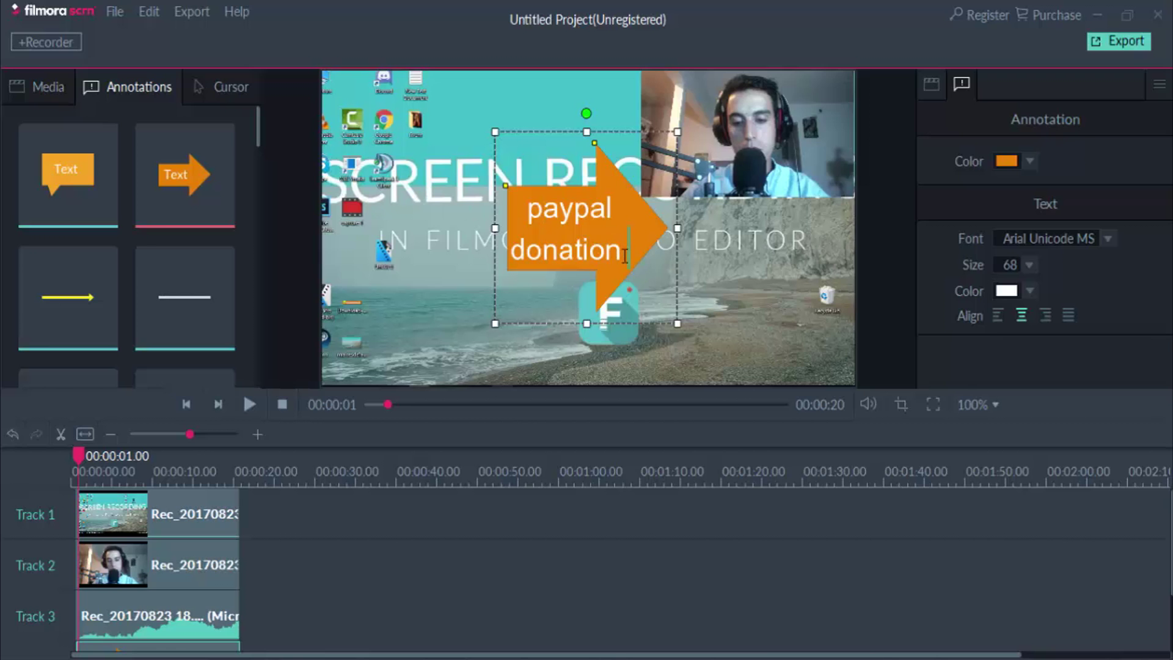
mouse_move(624, 255)
mouse_down()
mouse_move(532, 253)
mouse_move(452, 190)
mouse_up()
key(BackSpace)
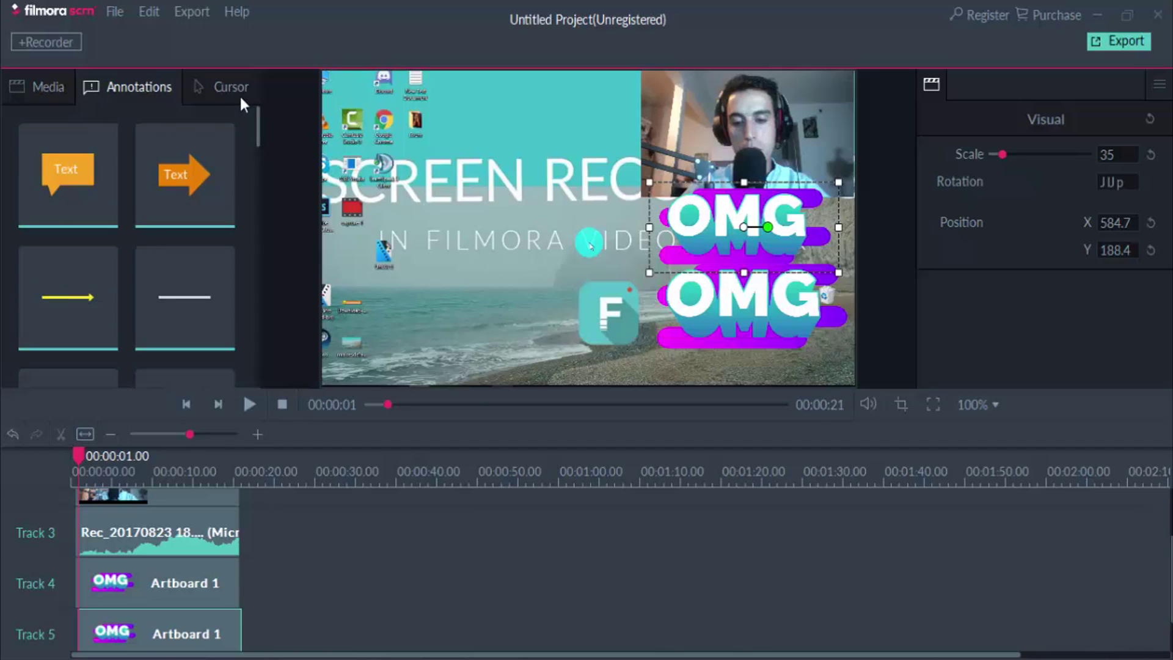
Apply the Cursor Highlight effect to the screen clip on Track 1 and play back the result.
click(229, 87)
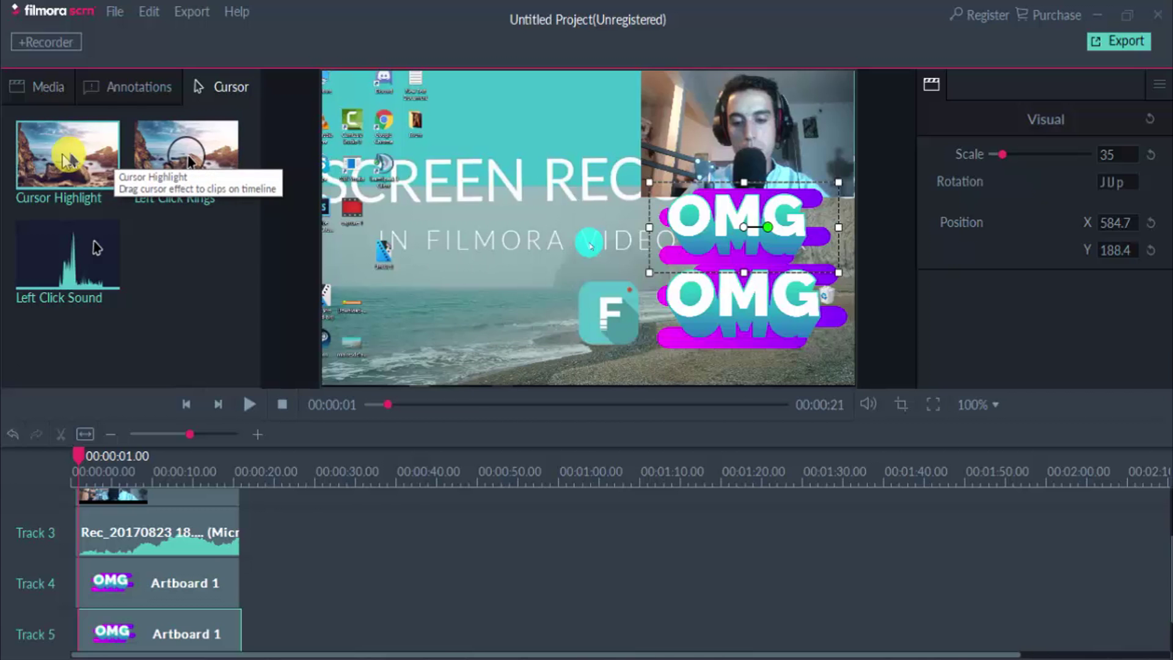
click(113, 155)
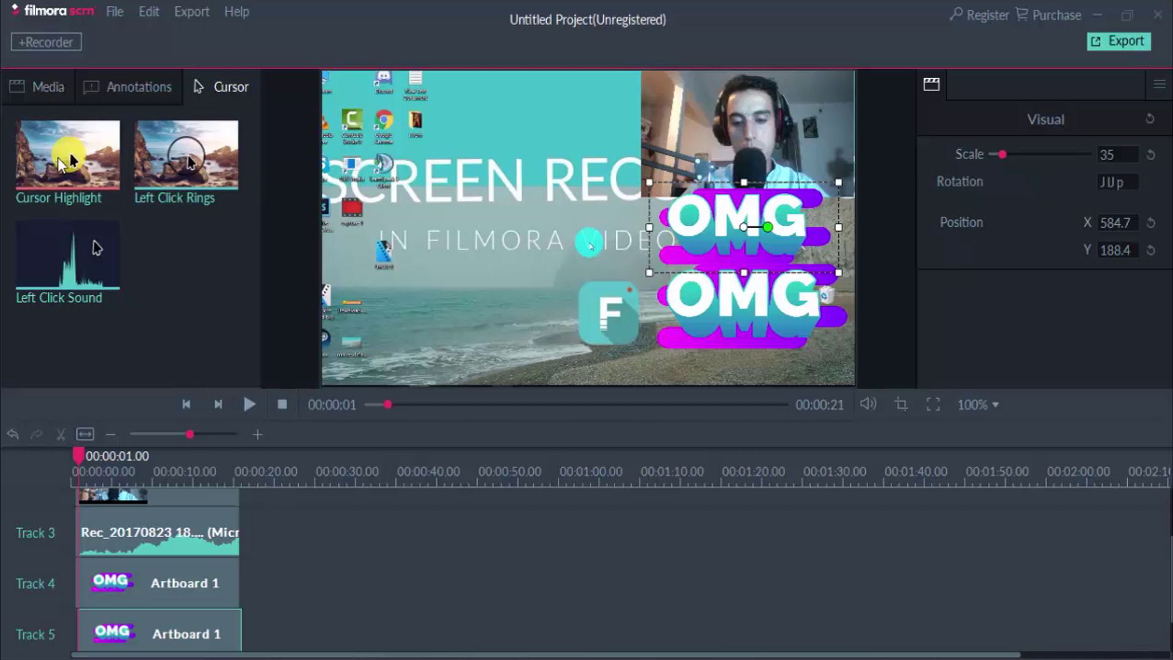
drag(76, 156, 131, 498)
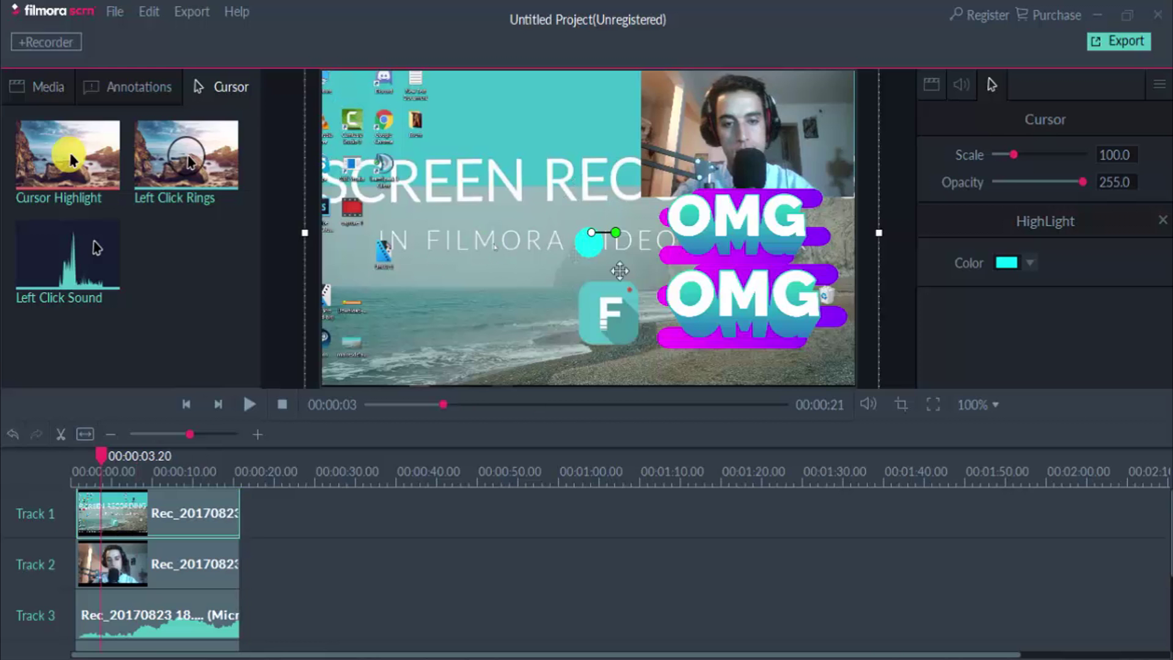
key(space)
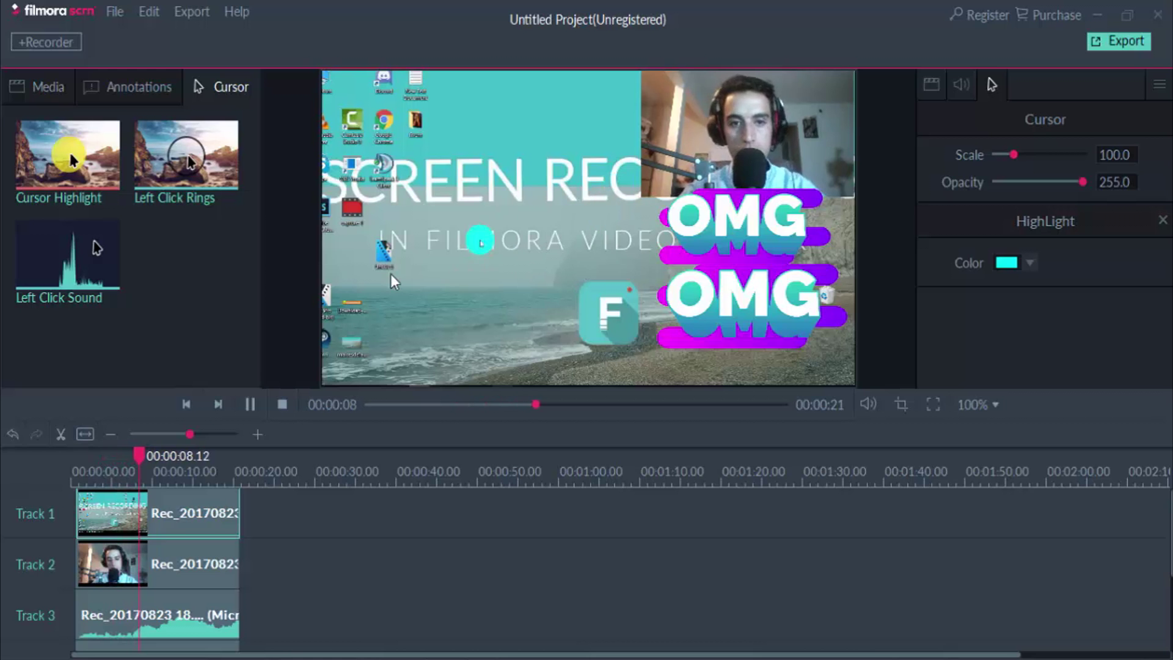
click(582, 205)
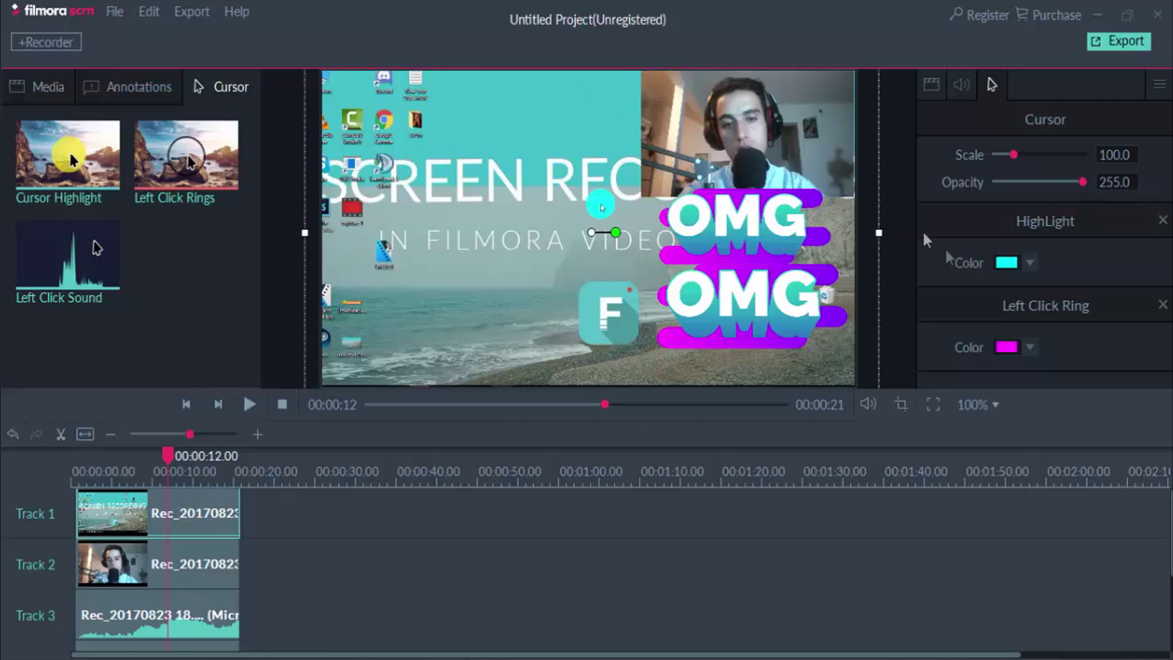
Open the project's export settings, name the output video "GTA 5", and choose MP4 as the format.
click(1126, 45)
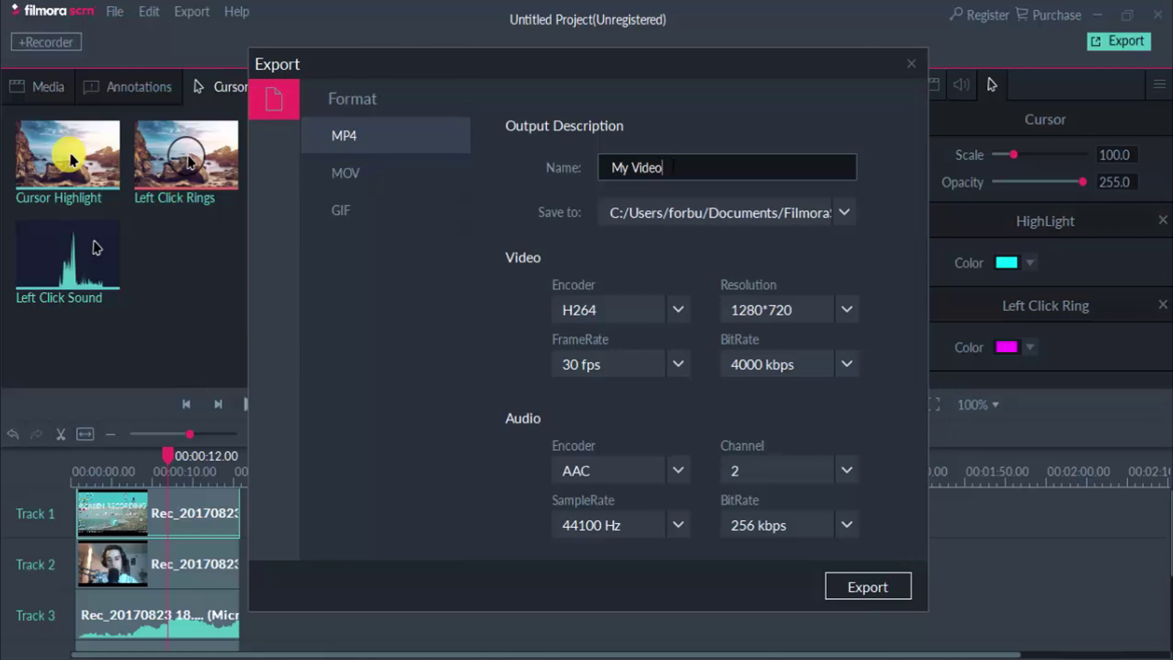
key(ctrl+a)
text(GTA 5)
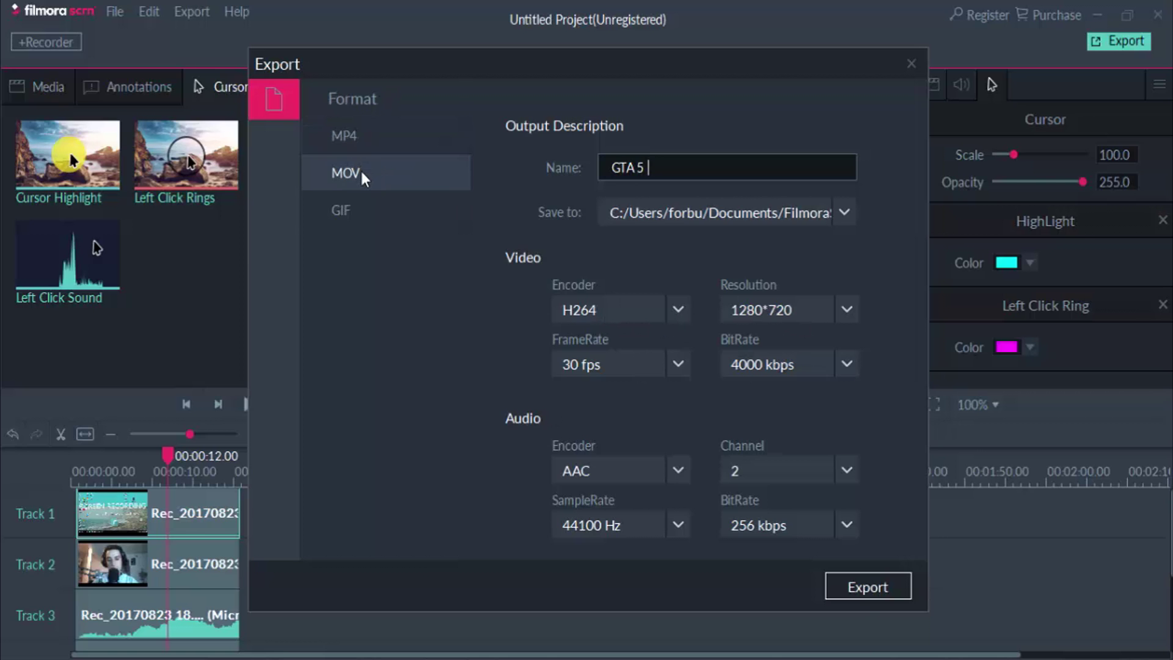
click(358, 211)
click(369, 139)
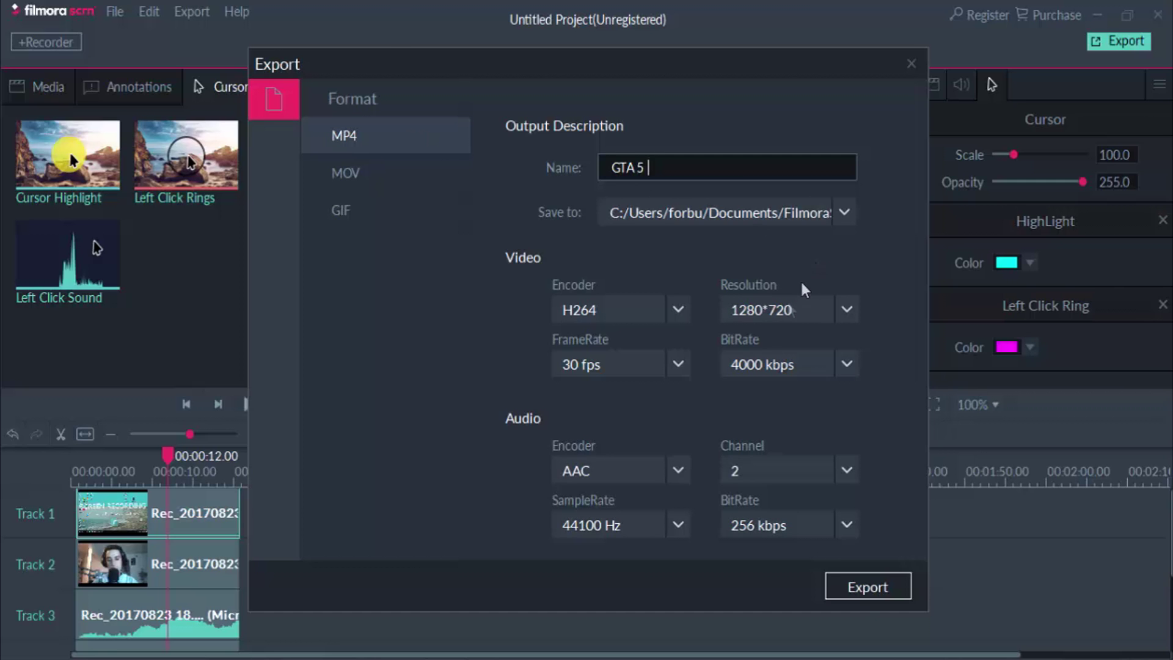
Look through the available export frame rates and choose 30 fps.
click(617, 364)
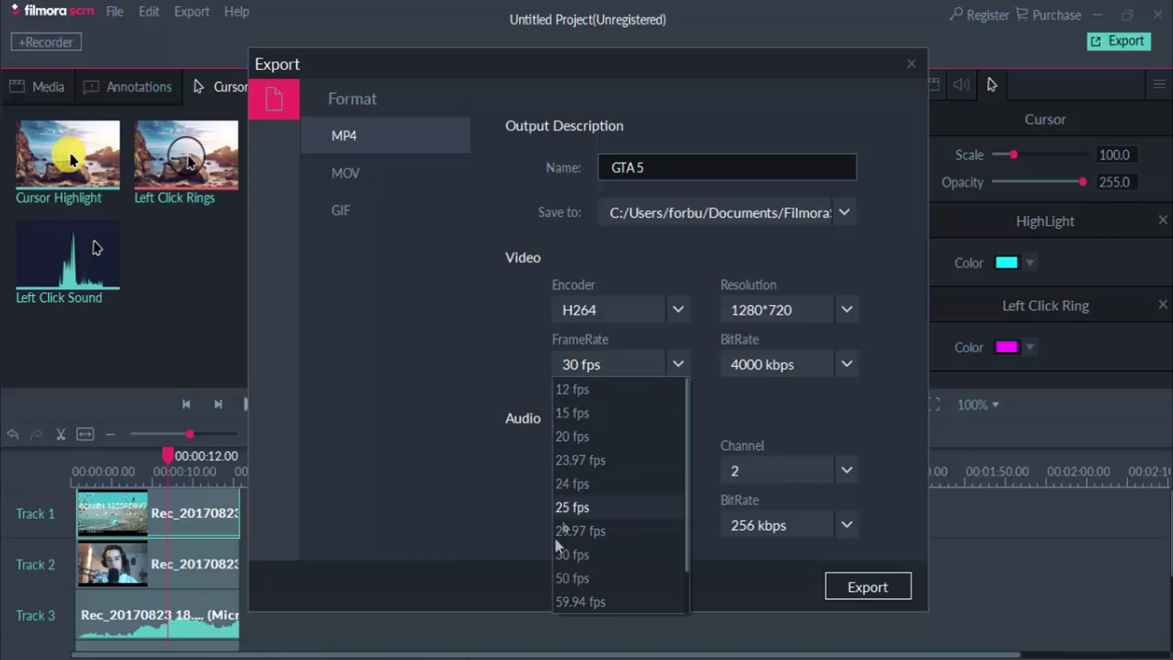
scroll(570, 607, down, 1)
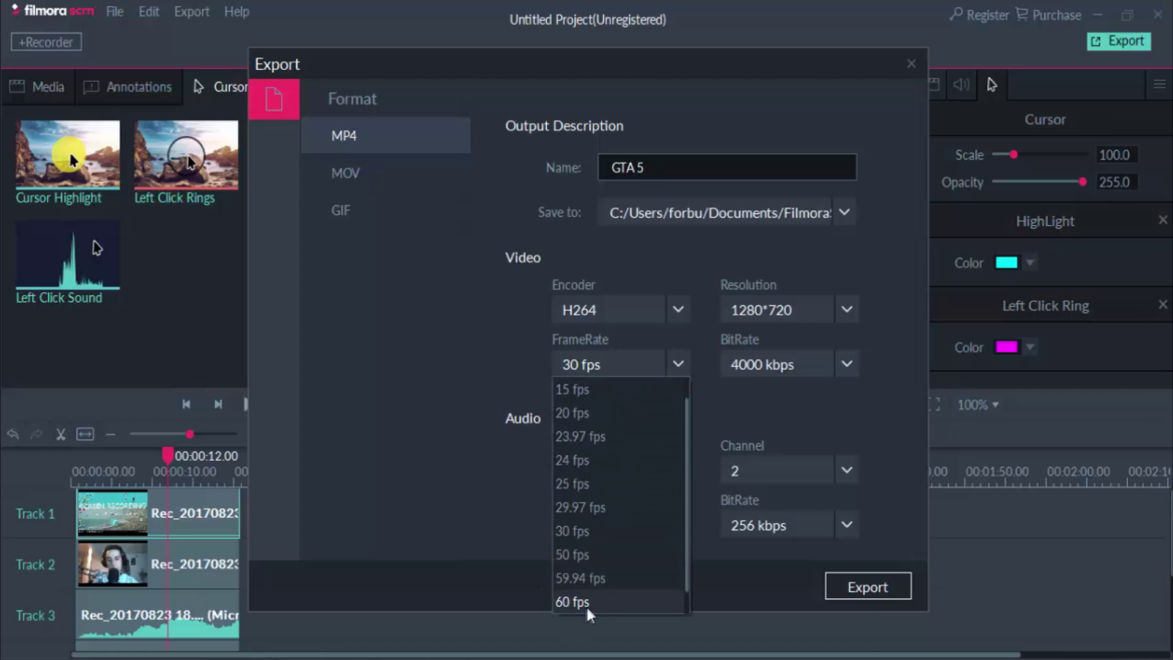
drag(687, 490, 688, 550)
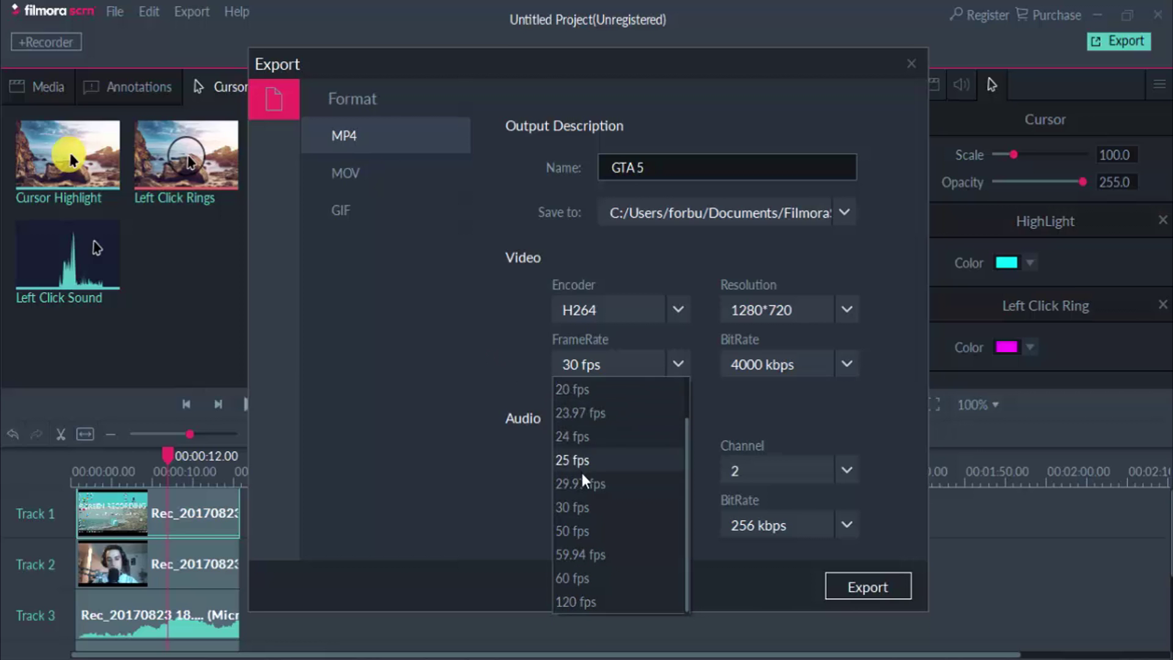
click(587, 510)
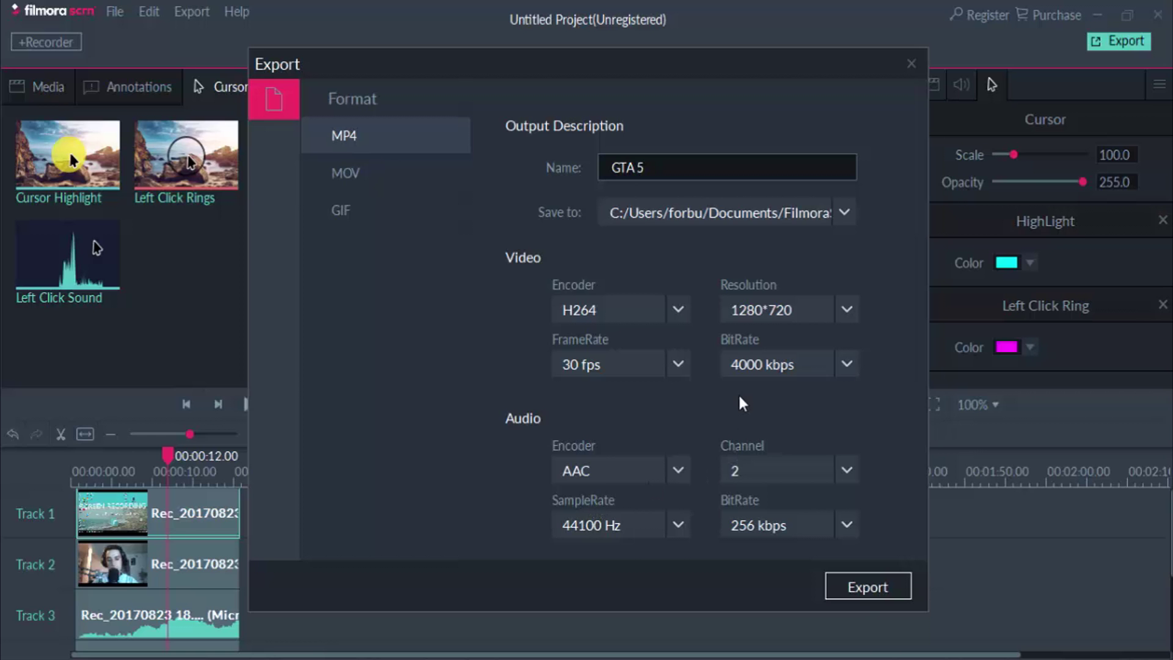
Set the export's save location to the Desktop folder.
click(867, 581)
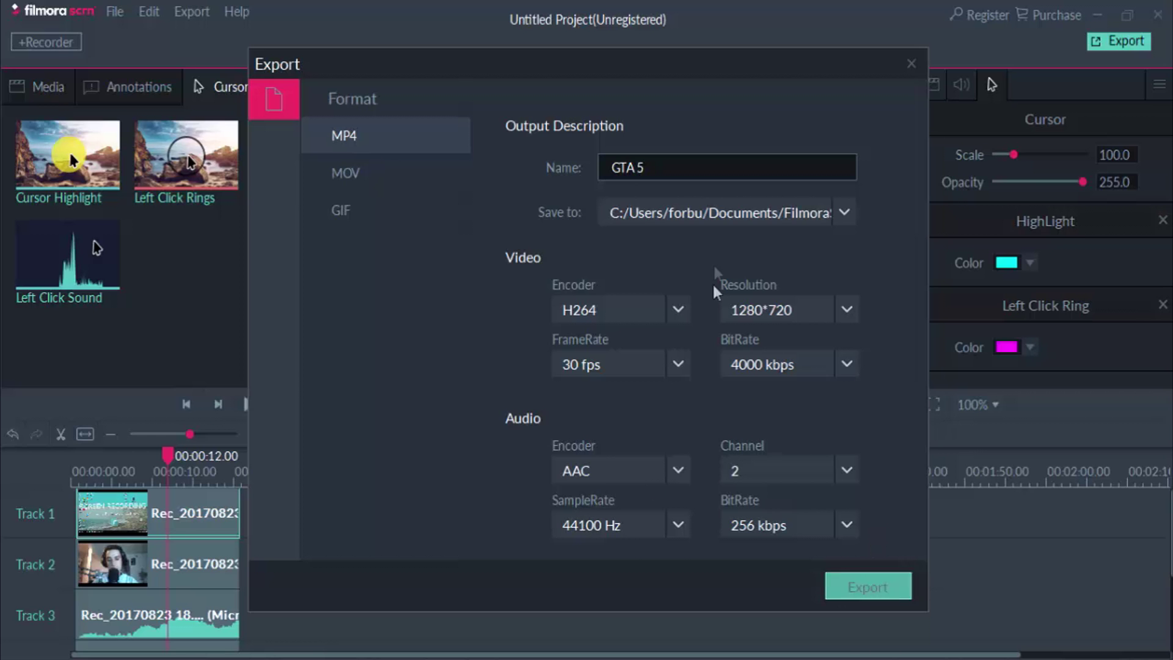
click(841, 213)
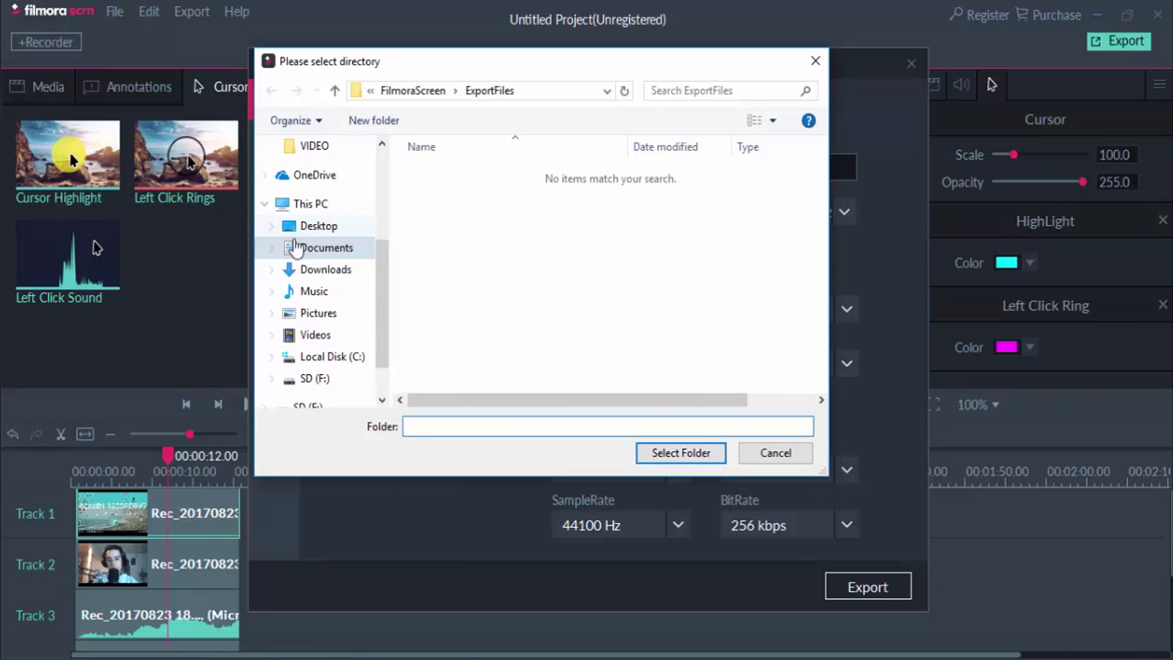
click(319, 227)
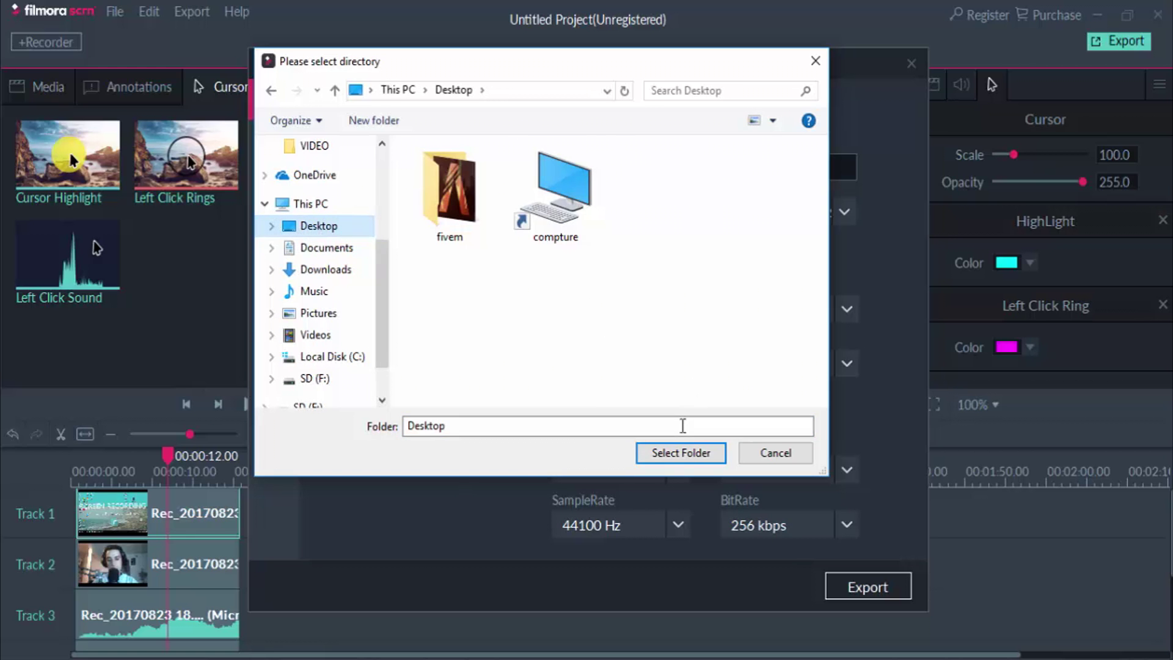
click(677, 455)
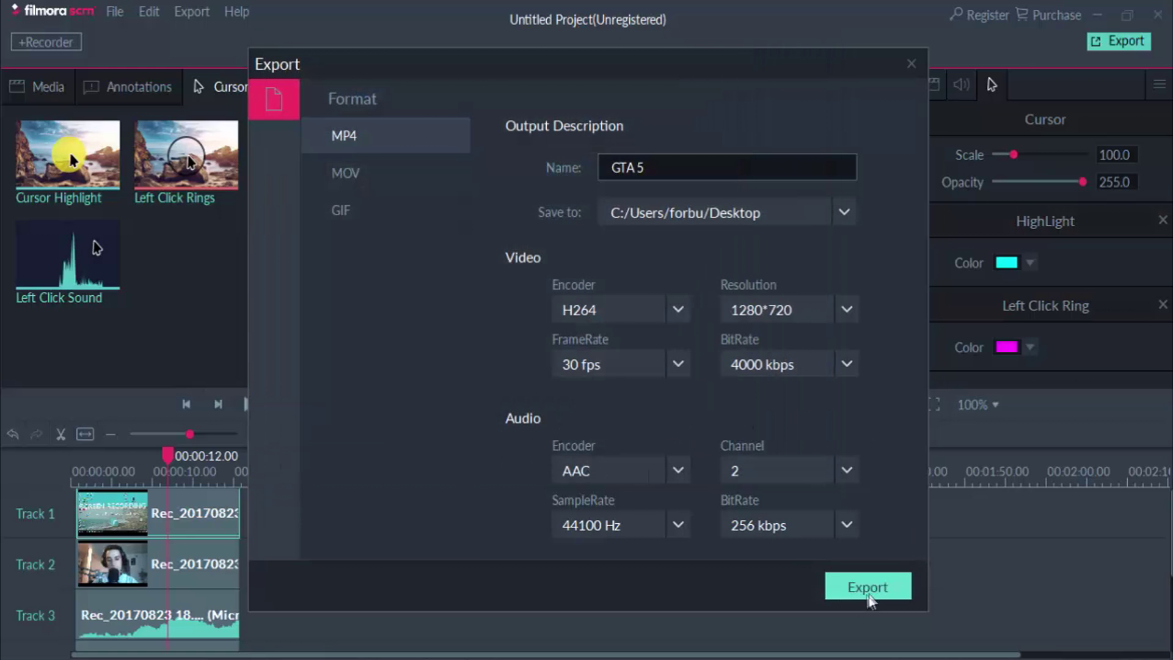